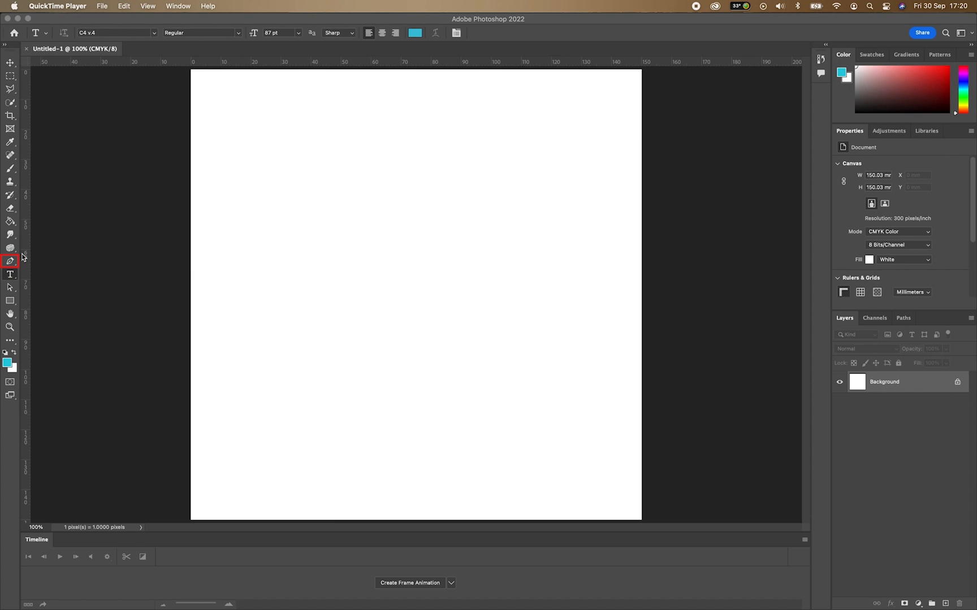
pyautogui.click(10, 261)
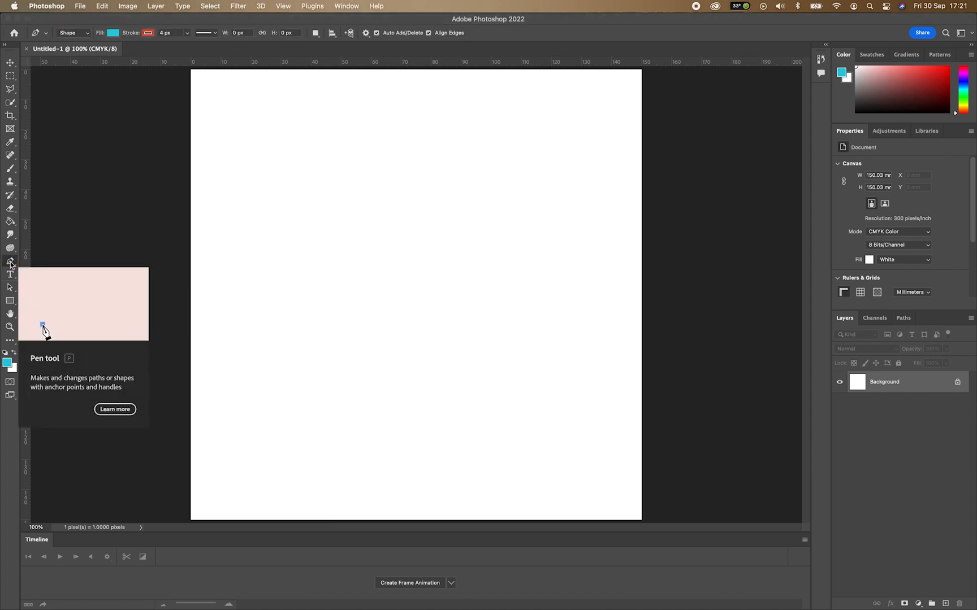
pyautogui.click(10, 261)
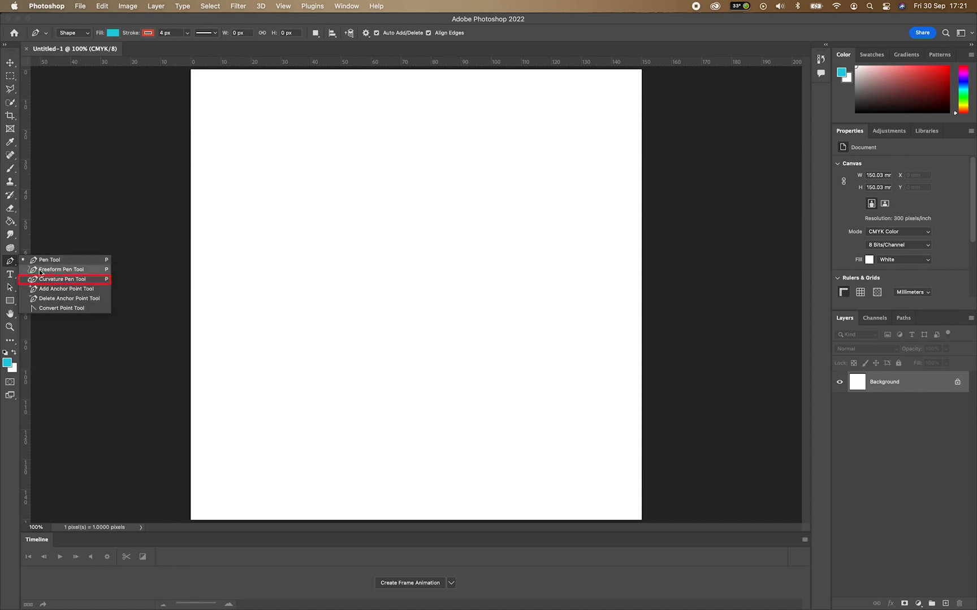
pyautogui.click(10, 262)
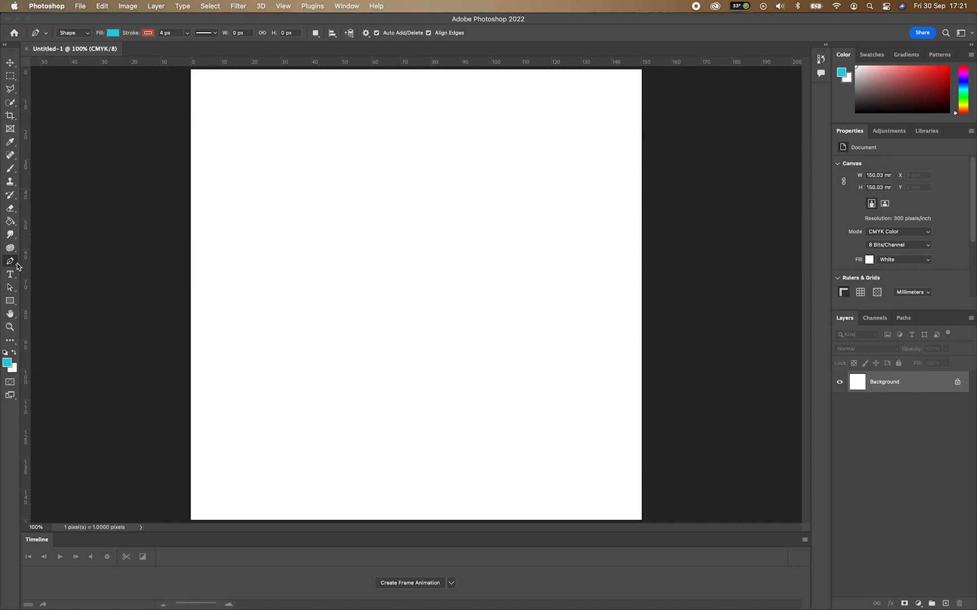
pyautogui.click(10, 210)
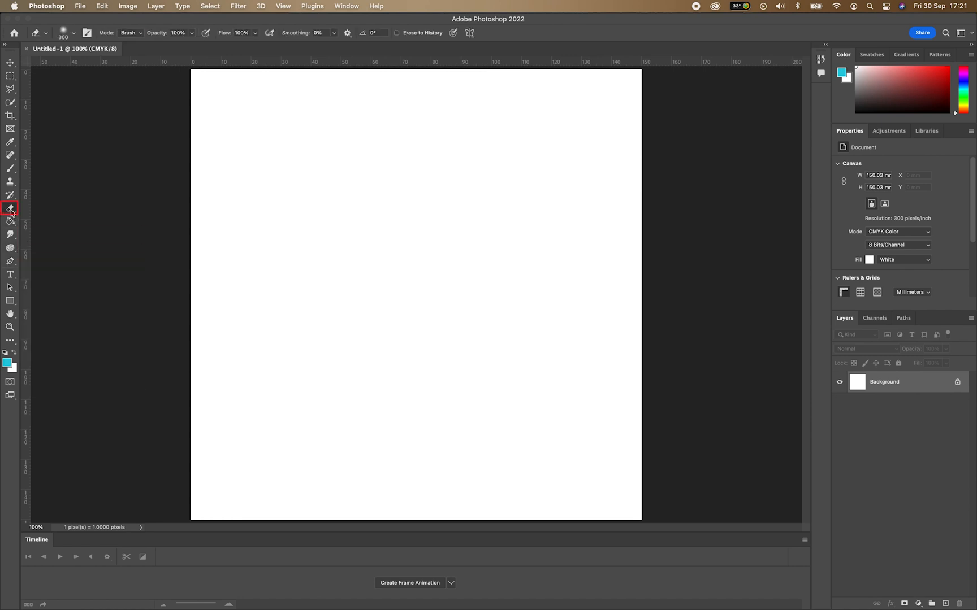
pyautogui.click(10, 169)
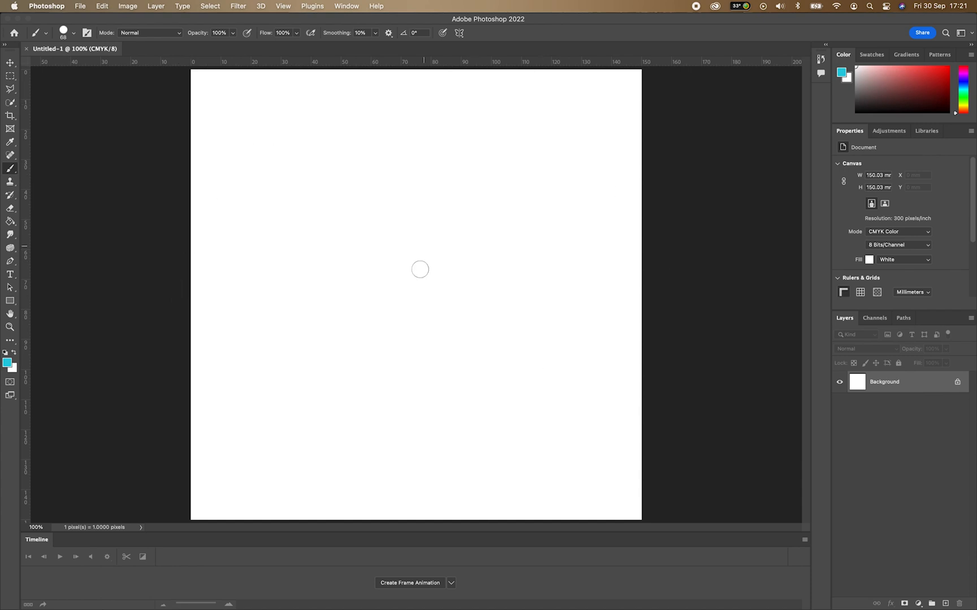
# - Toggle the foreground and background colours, keep cyan #27cbde as foreground, and fill the white canvas with it using the Paint Bucket tool
pyautogui.click(10, 222)
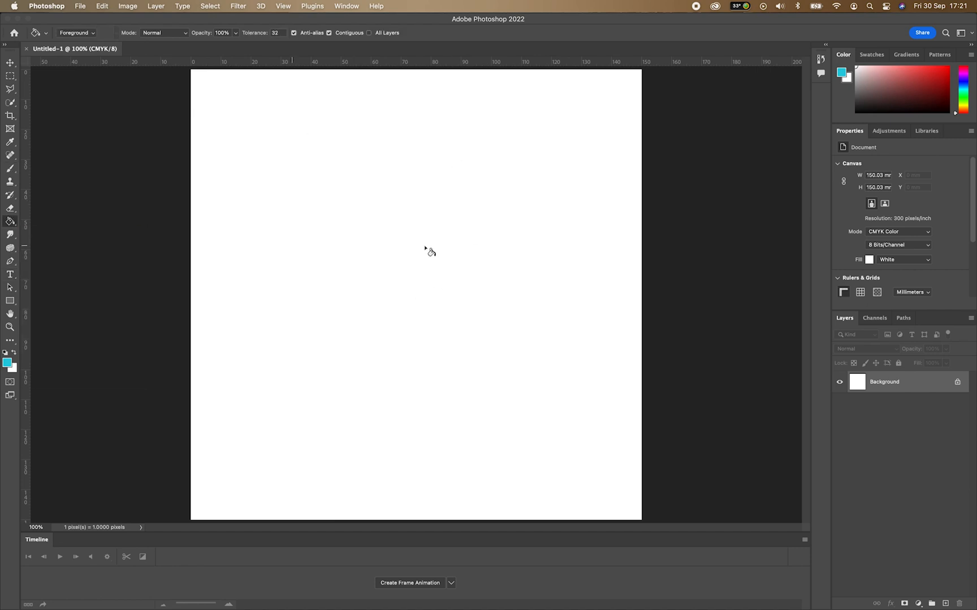
pyautogui.click(15, 354)
pyautogui.click(15, 354)
pyautogui.click(16, 354)
pyautogui.click(16, 355)
pyautogui.click(15, 355)
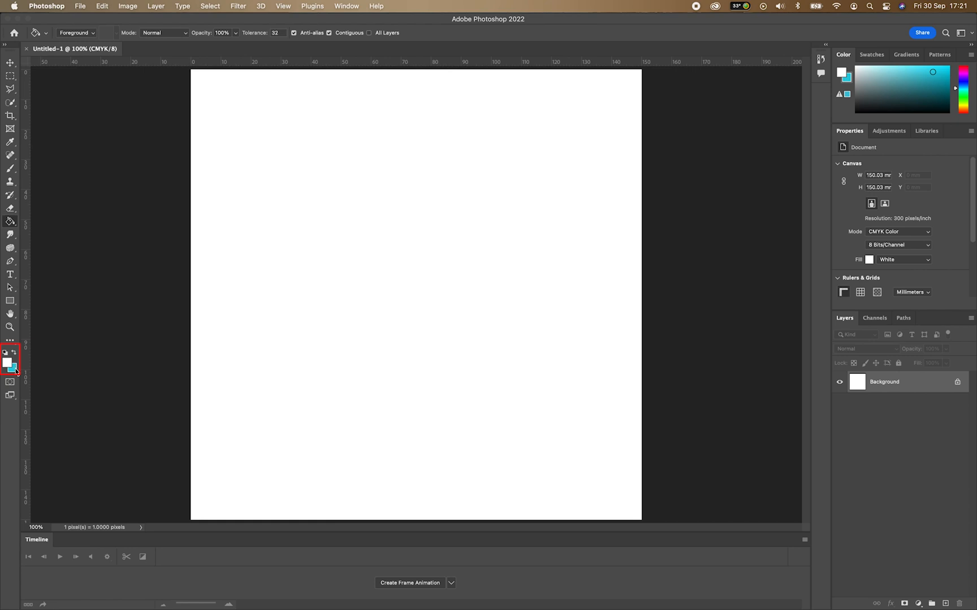
pyautogui.click(15, 353)
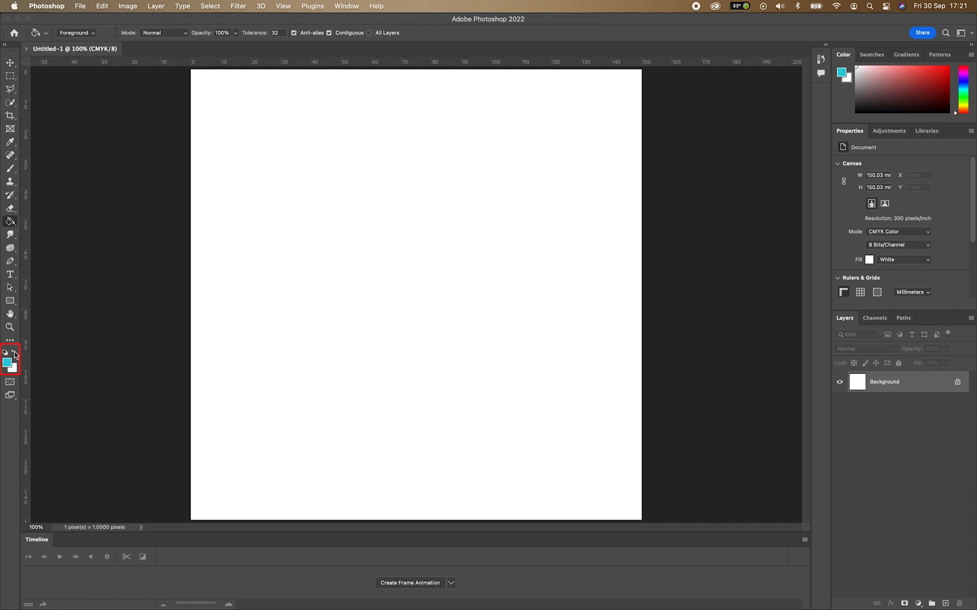
pyautogui.click(8, 363)
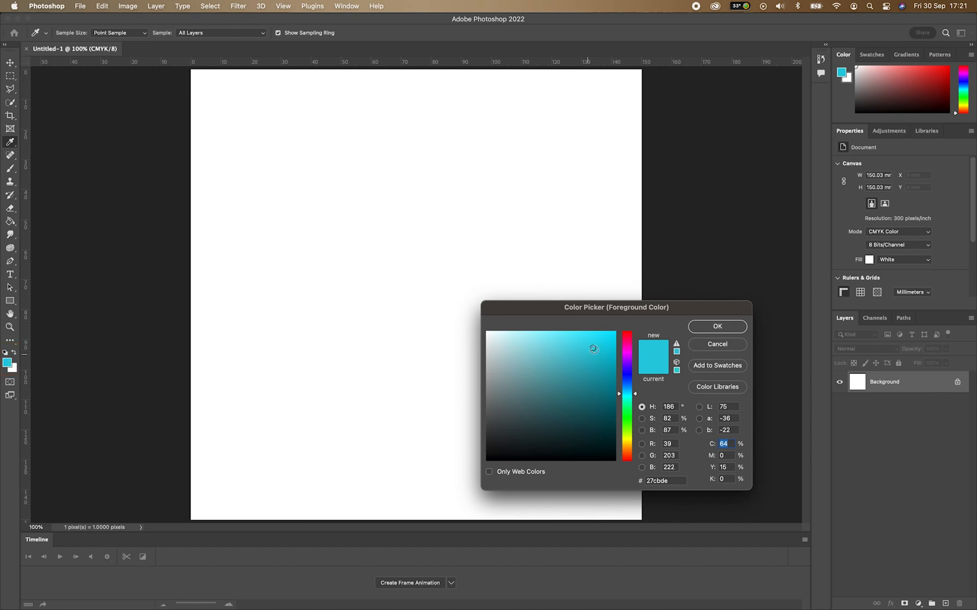
pyautogui.click(700, 330)
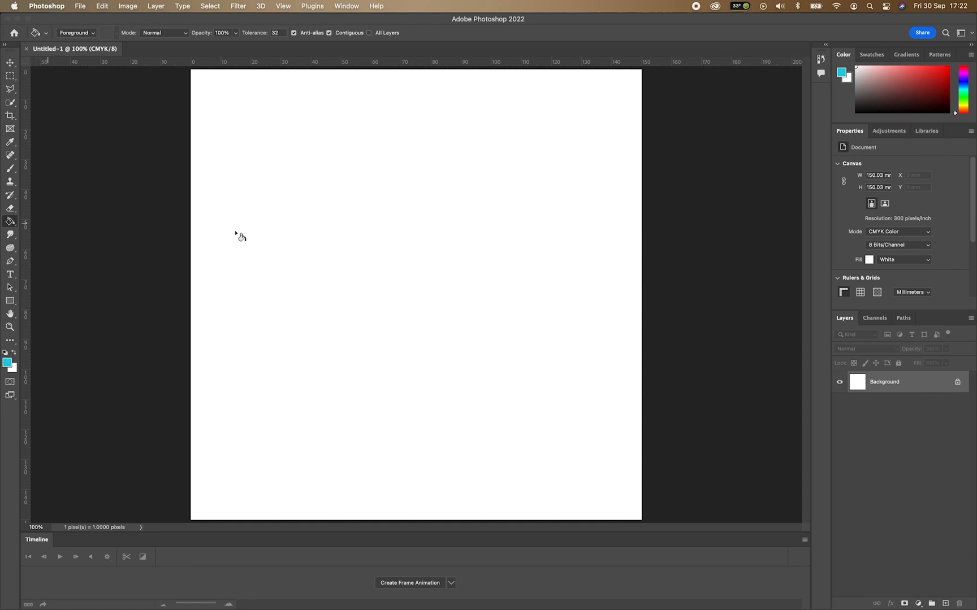
pyautogui.click(401, 269)
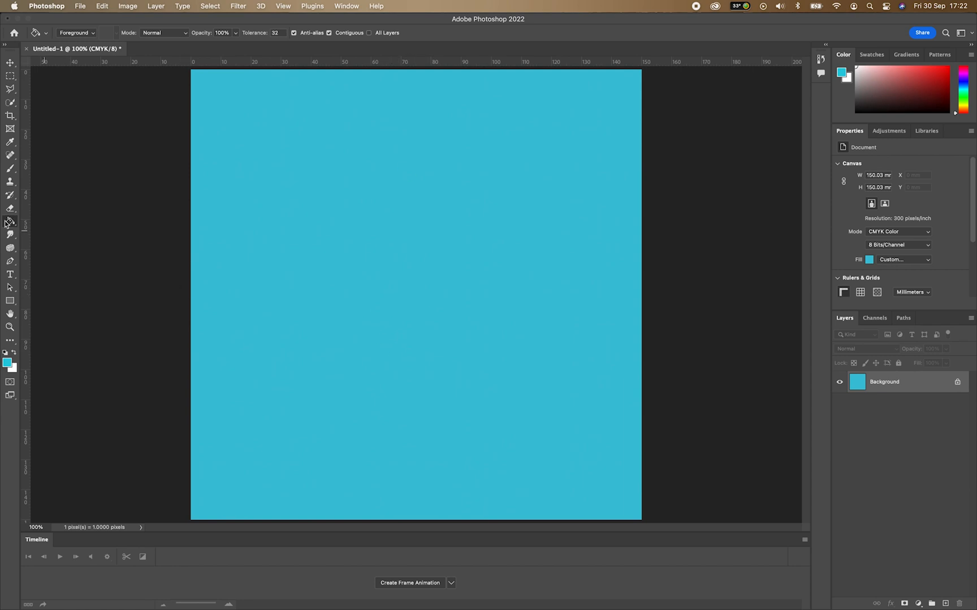
# - Set the Type tool's font size to 12 pt and its text colour to white (#ffffff)
pyautogui.click(10, 275)
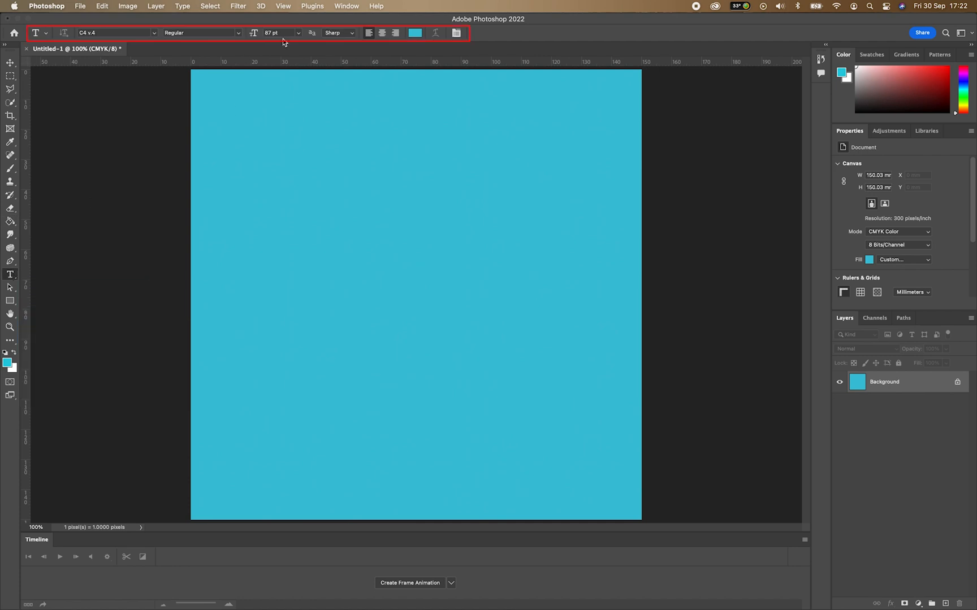
pyautogui.click(297, 34)
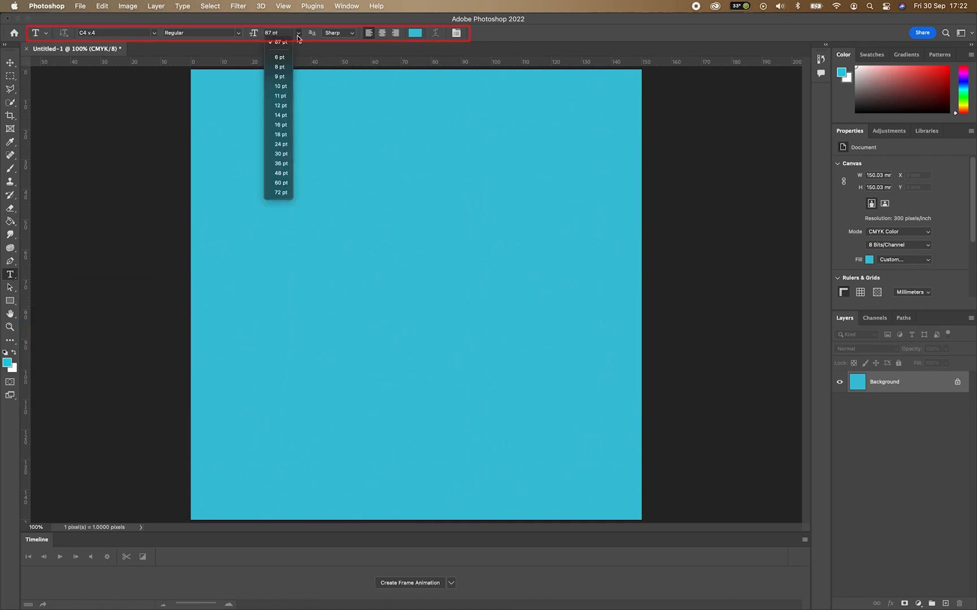
pyautogui.click(280, 105)
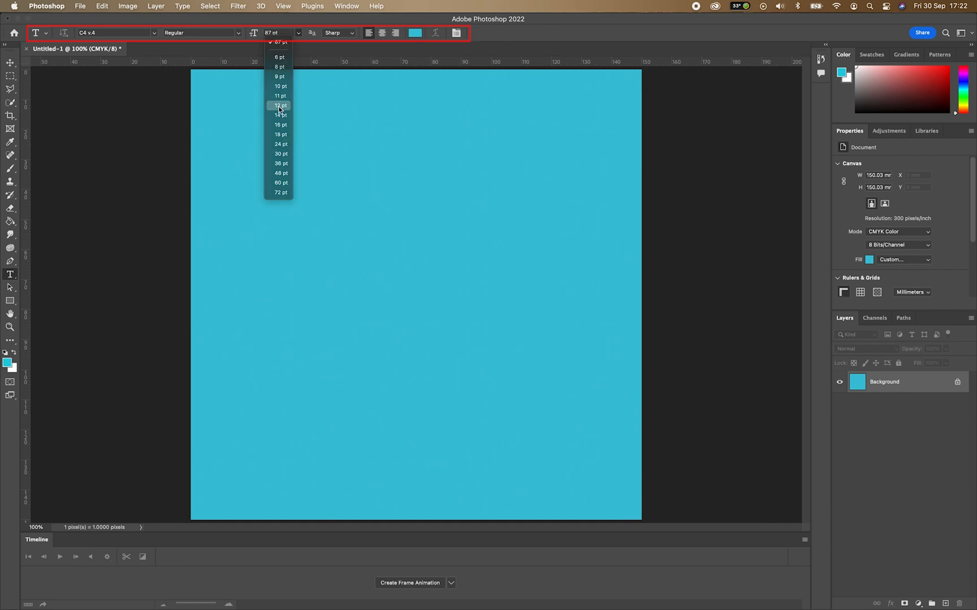
pyautogui.click(414, 34)
pyautogui.moveTo(543, 362)
pyautogui.mouseDown()
pyautogui.moveTo(483, 478)
pyautogui.moveTo(436, 319)
pyautogui.mouseUp()
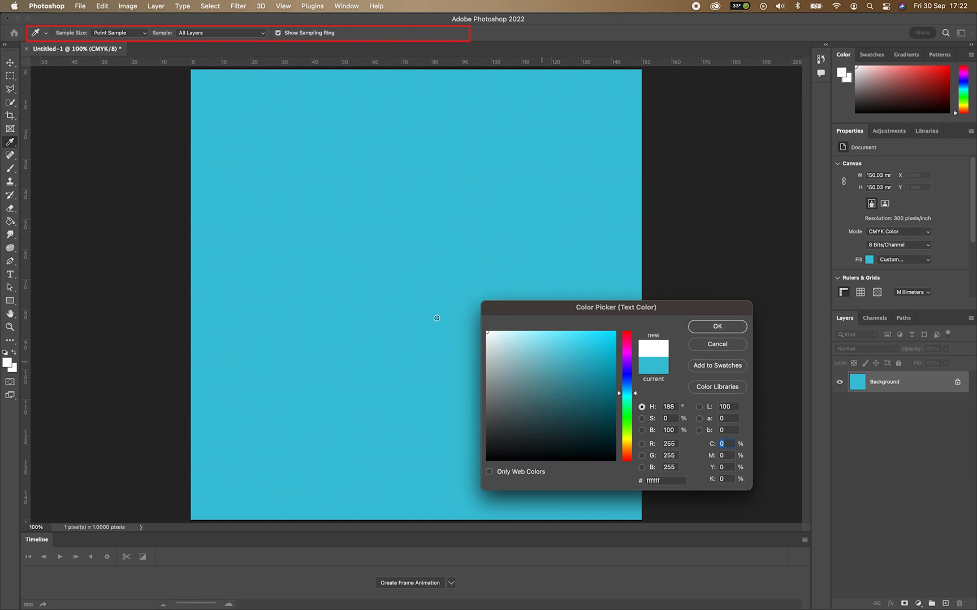
pyautogui.click(702, 328)
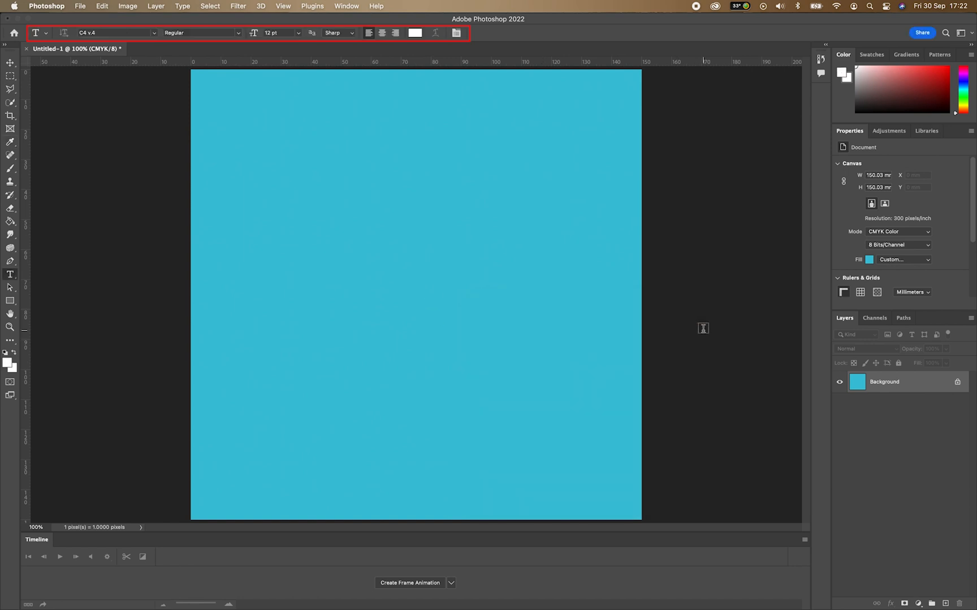
# - Set the Type tool's font to Calistoga and keep the Regular style
pyautogui.click(154, 33)
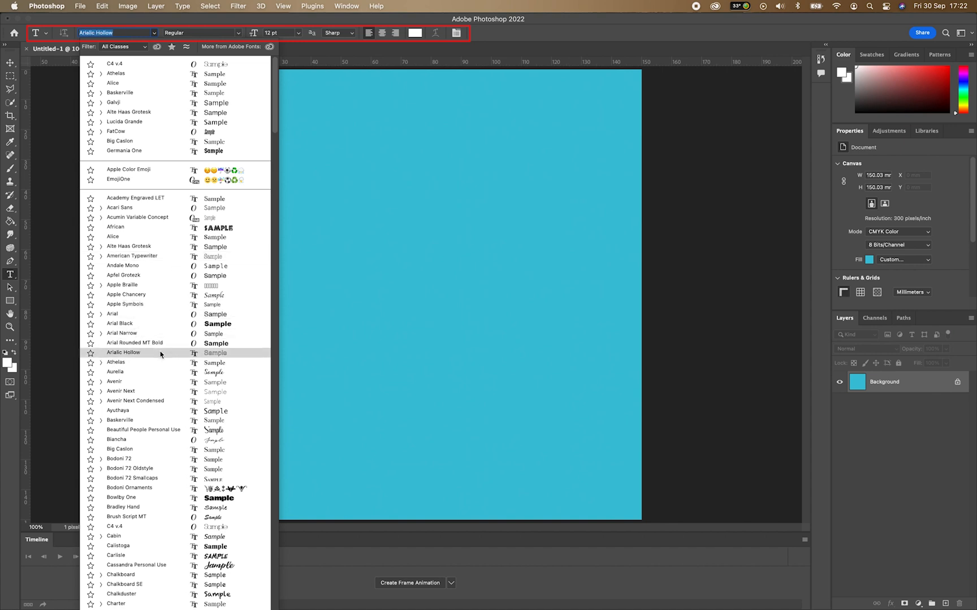
pyautogui.click(168, 546)
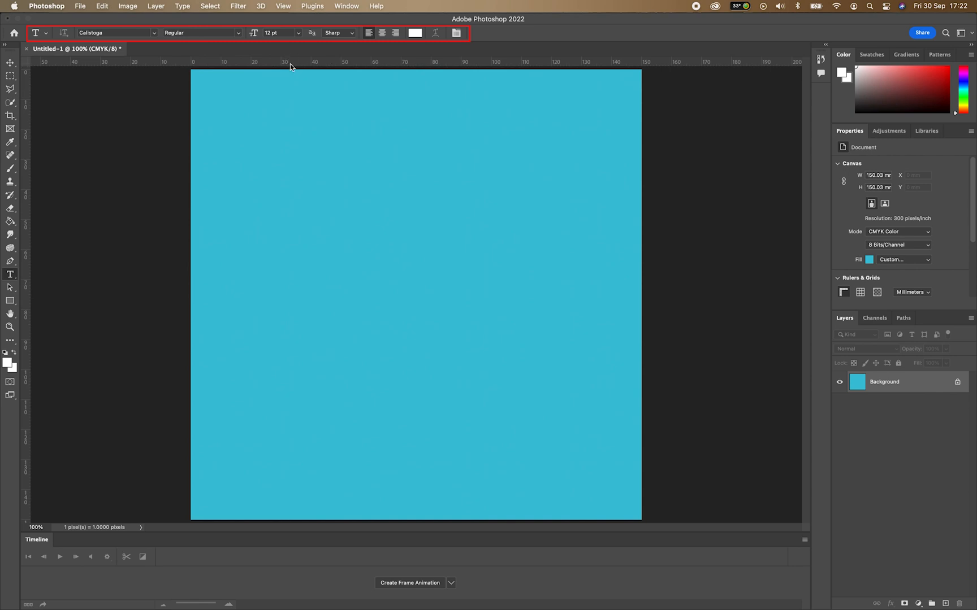
pyautogui.click(241, 33)
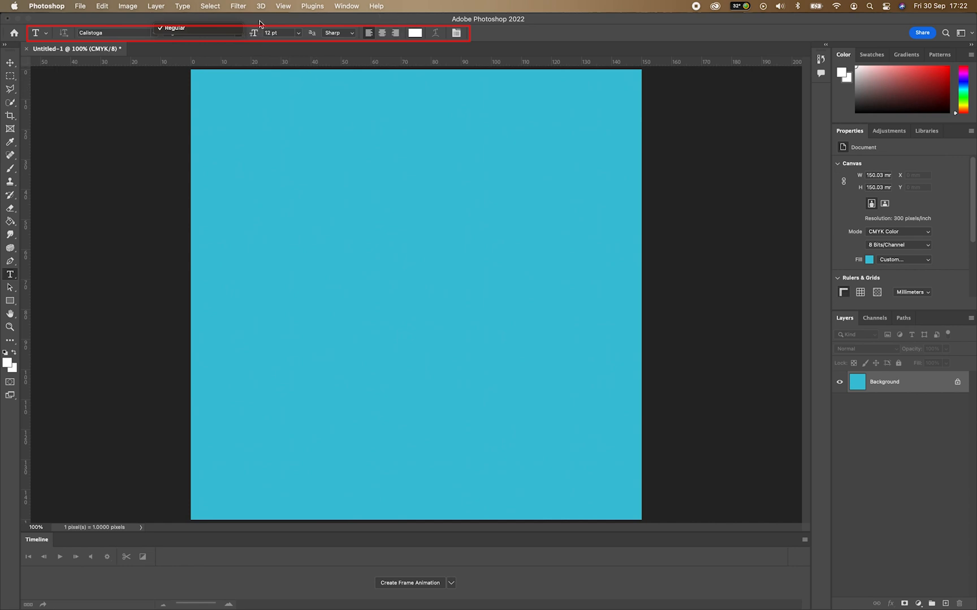
pyautogui.click(260, 22)
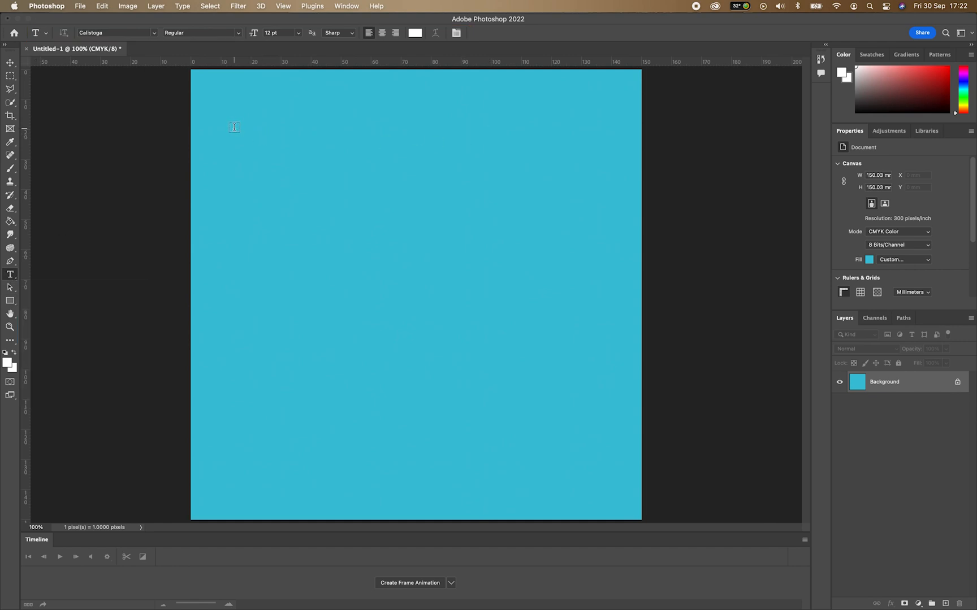
# - Add a text box about 100 by 57 mm in the canvas's upper part containing a first name, sized at 79 pt
pyautogui.moveTo(233, 128); pyautogui.dragTo(531, 299)
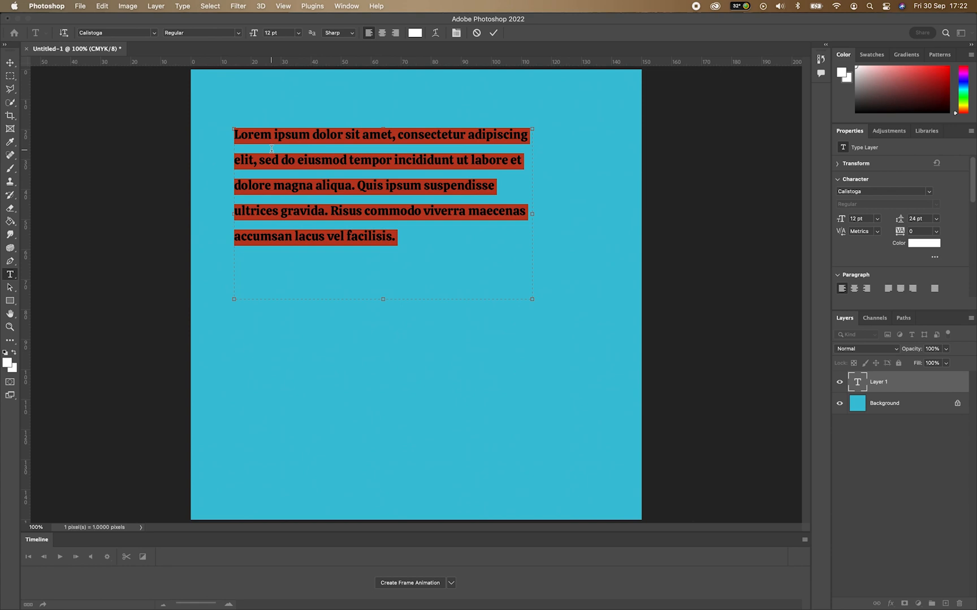
pyautogui.write('Sam')
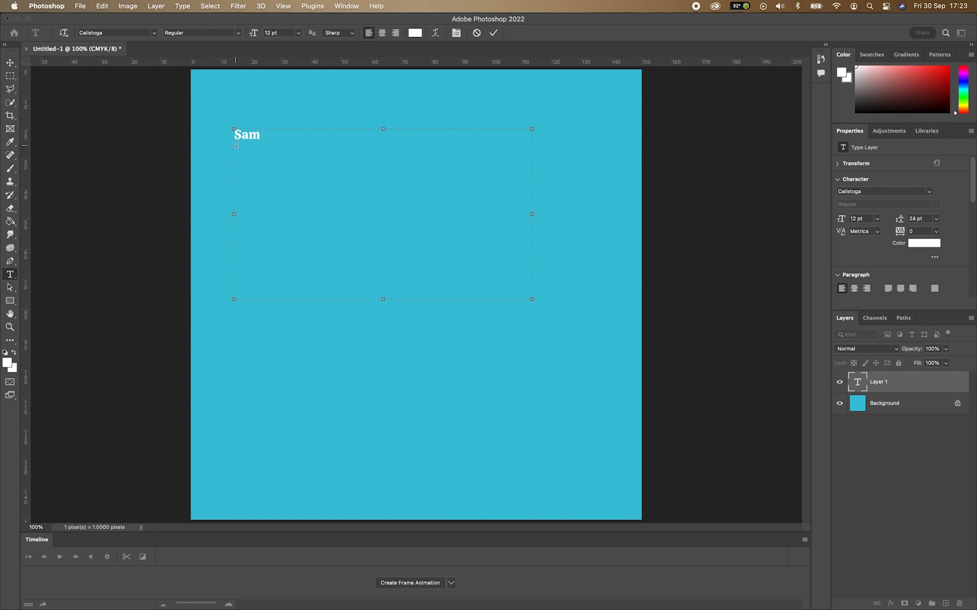
pyautogui.moveTo(252, 34); pyautogui.dragTo(255, 39)
pyautogui.moveTo(267, 136); pyautogui.dragTo(225, 134)
pyautogui.moveTo(253, 36); pyautogui.dragTo(285, 36)
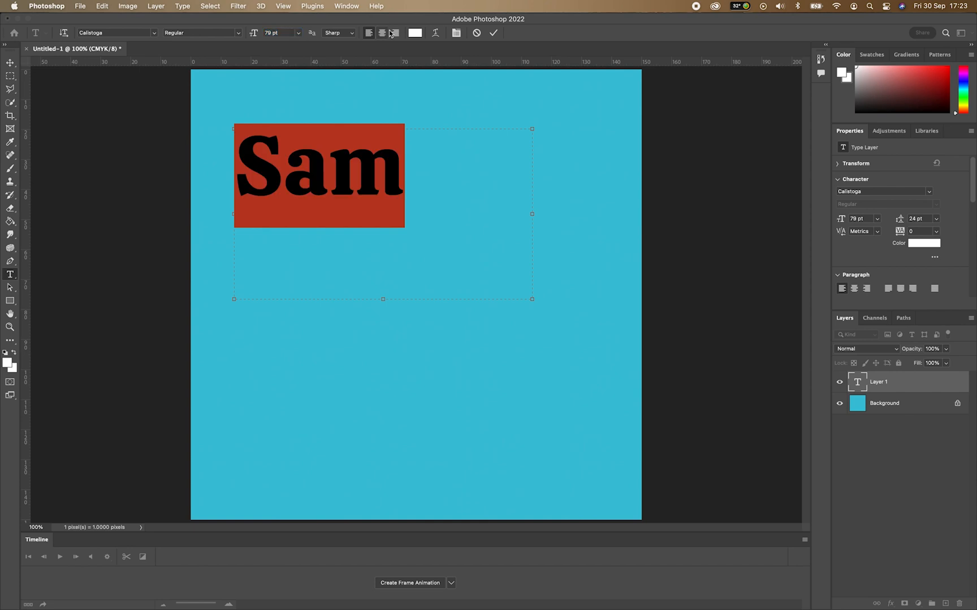
# - Keep the name's text colour white (#ffffff) and commit the text
pyautogui.click(415, 32)
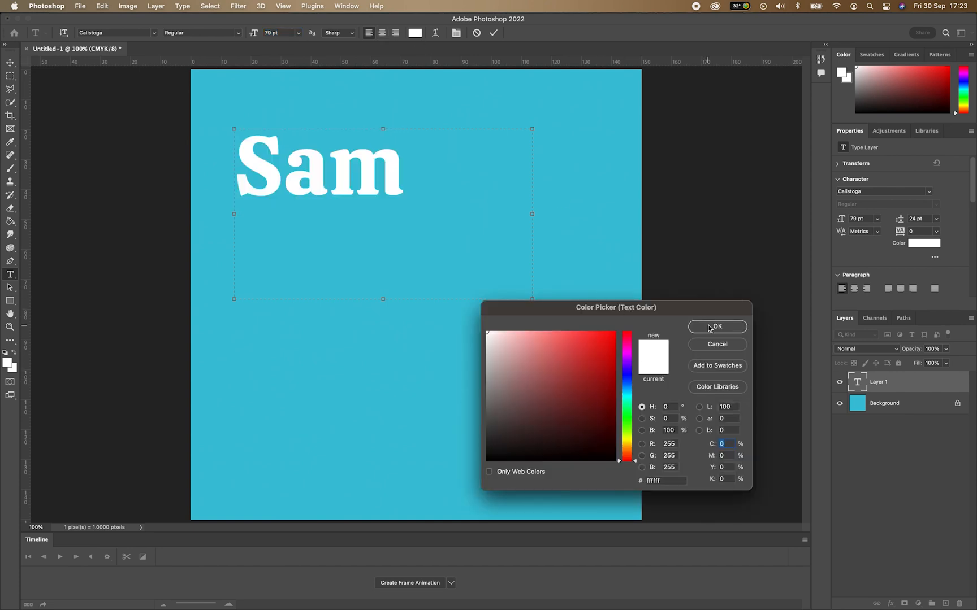
pyautogui.click(712, 327)
pyautogui.click(403, 192)
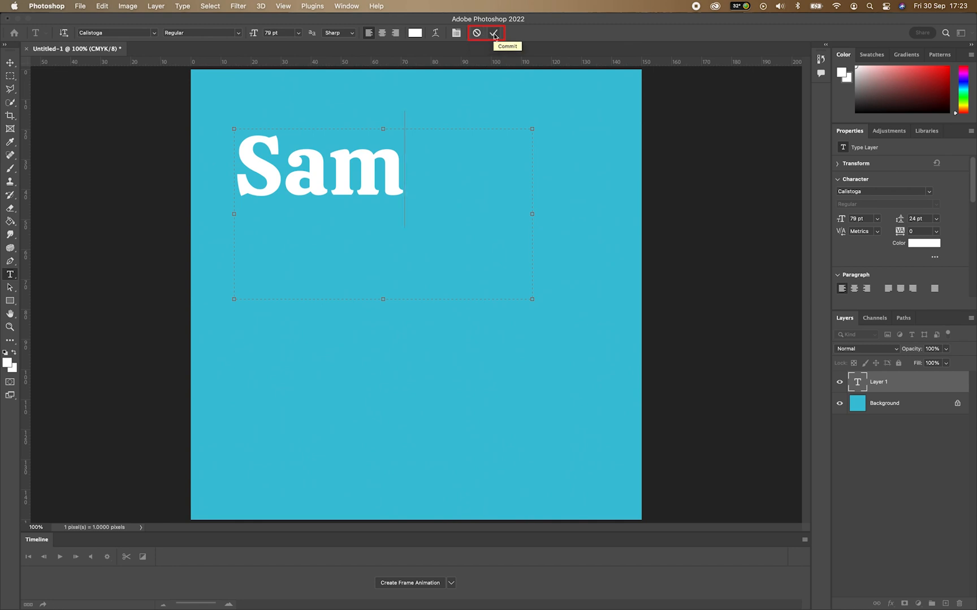
pyautogui.click(494, 34)
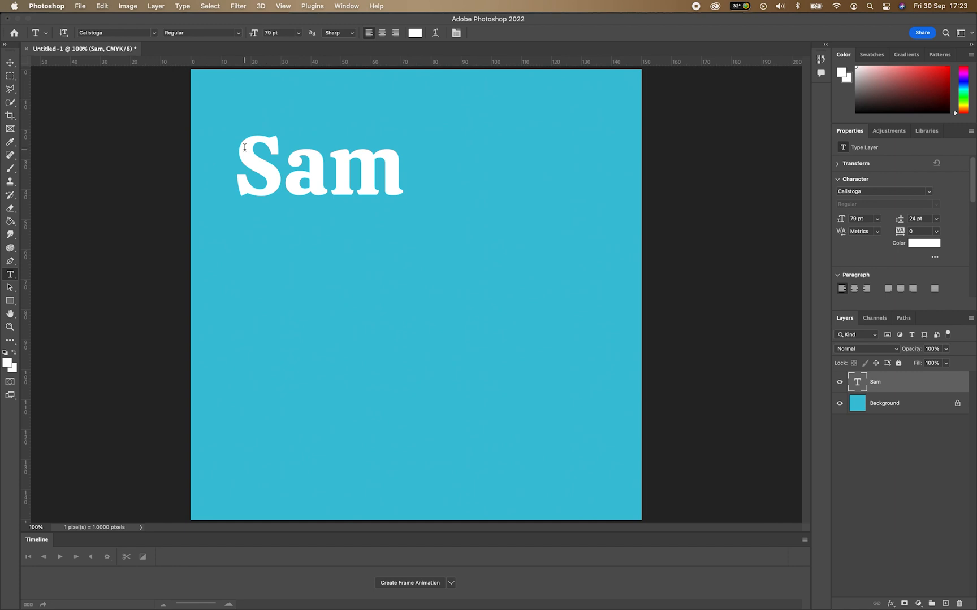
# - Move the name text slightly down and right, scale its box to about 95% width and 102% height, apply the transform, and deselect it
pyautogui.click(11, 67)
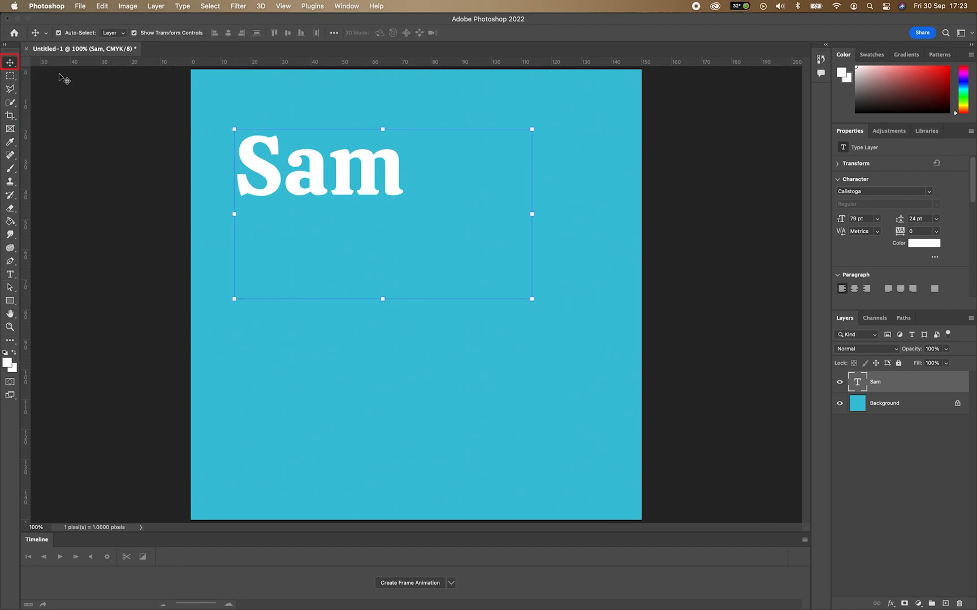
pyautogui.moveTo(299, 163); pyautogui.dragTo(320, 198)
pyautogui.moveTo(359, 228); pyautogui.dragTo(358, 228)
pyautogui.moveTo(549, 333)
pyautogui.mouseDown()
pyautogui.moveTo(602, 380)
pyautogui.moveTo(543, 338)
pyautogui.mouseUp()
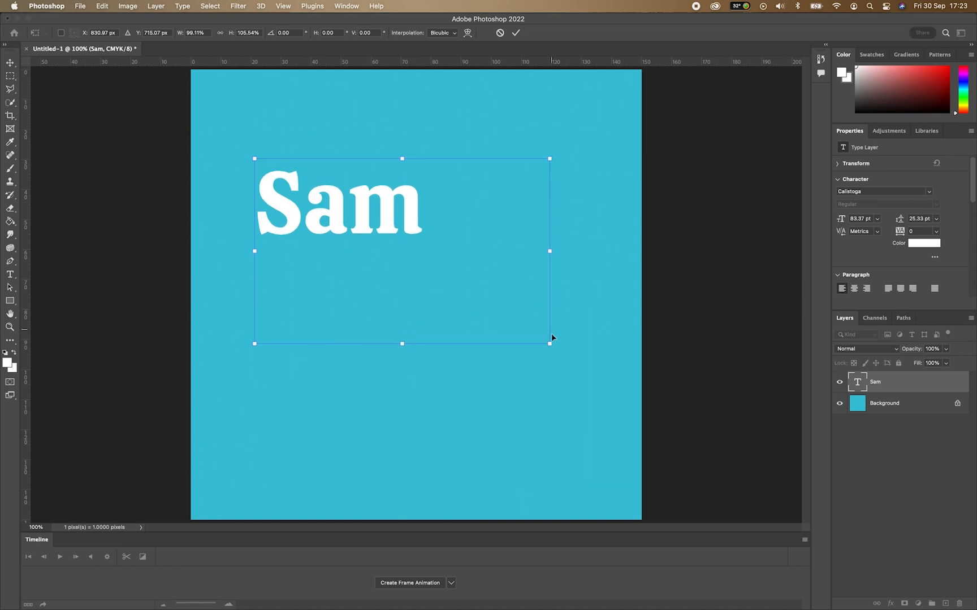
pyautogui.moveTo(548, 343); pyautogui.dragTo(590, 348)
pyautogui.moveTo(590, 349); pyautogui.dragTo(541, 327)
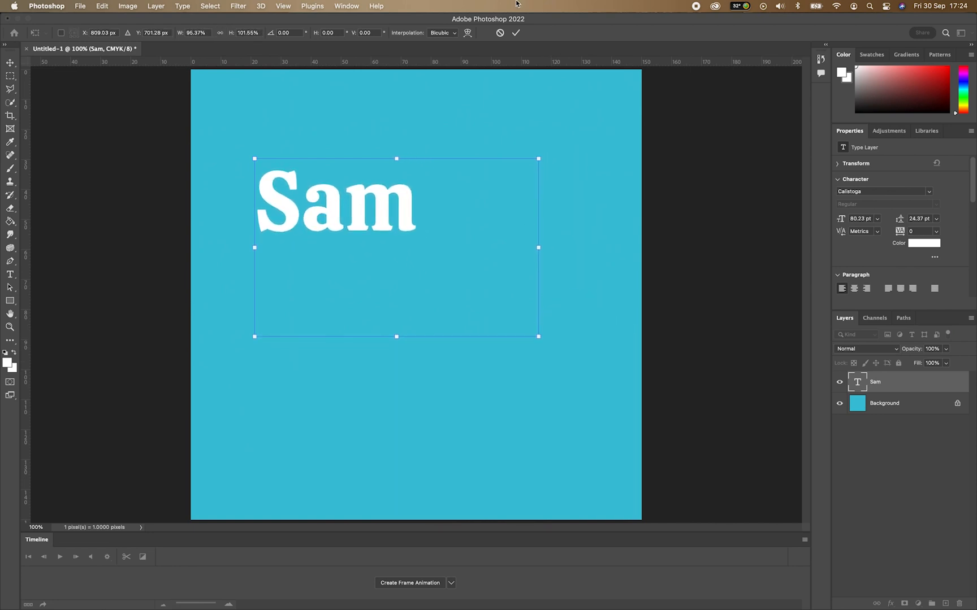
pyautogui.click(514, 32)
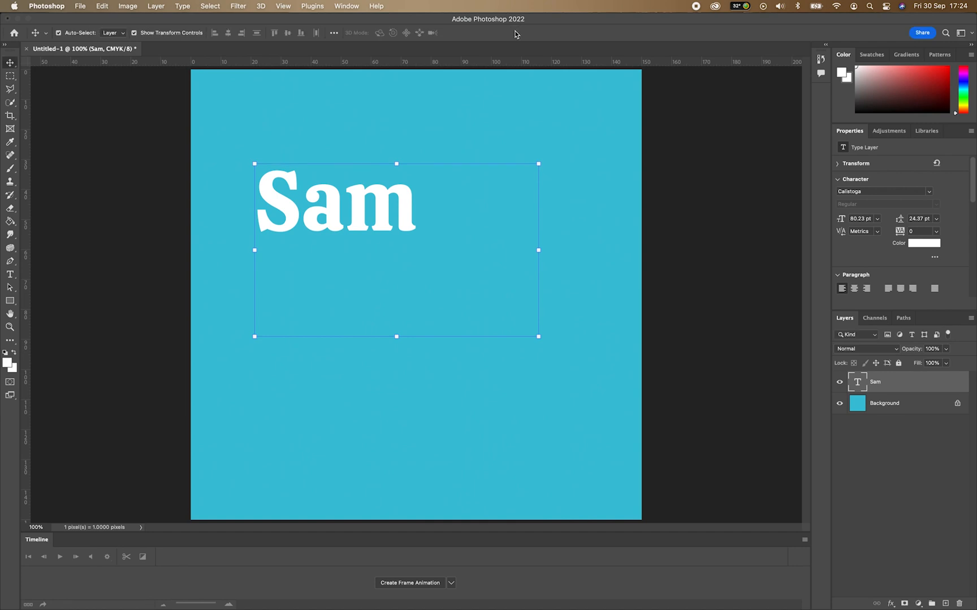
pyautogui.click(400, 464)
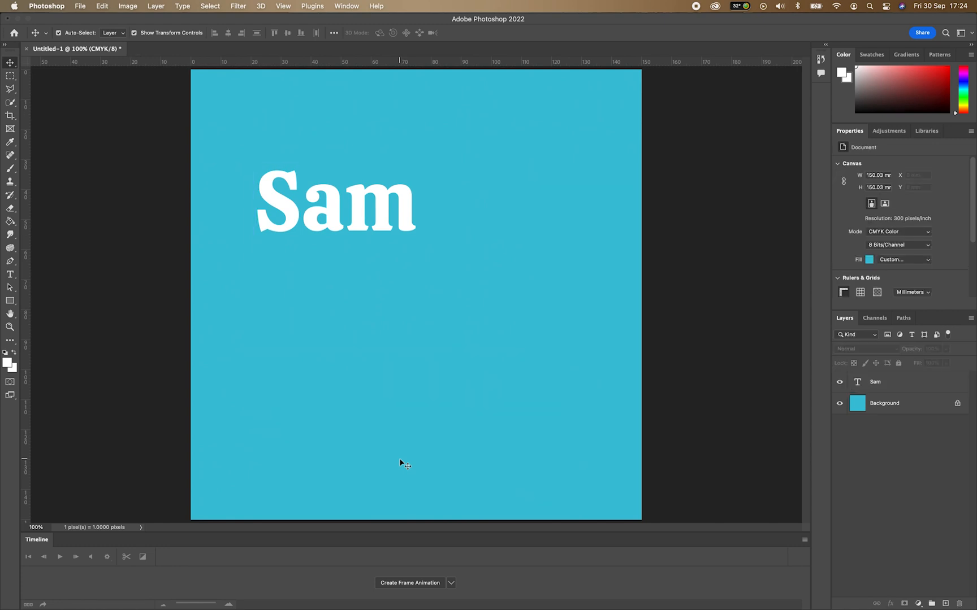
# - Draw a white rectangle shape about 90 by 63 mm below the name text
pyautogui.click(12, 304)
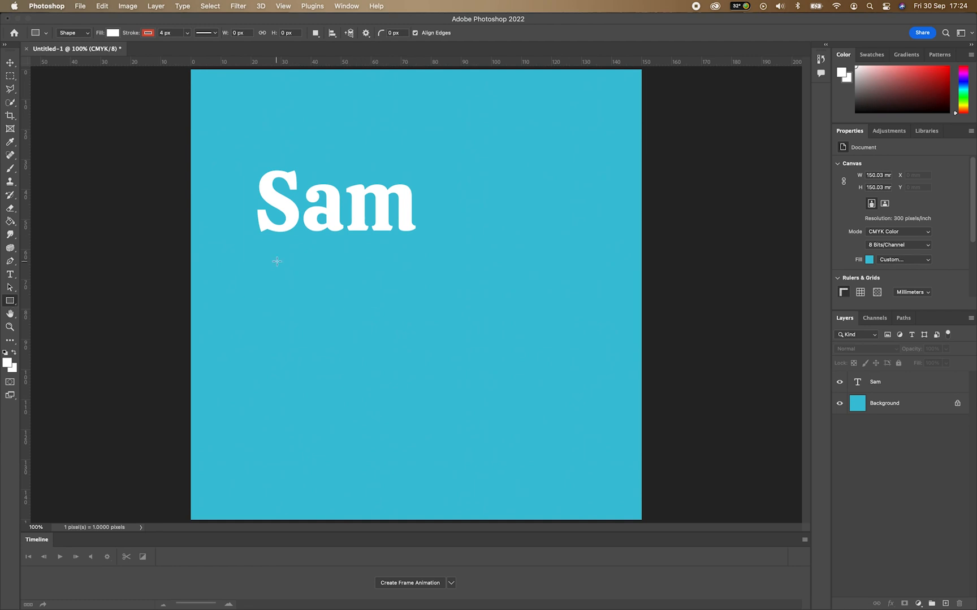
pyautogui.moveTo(277, 261); pyautogui.dragTo(546, 451)
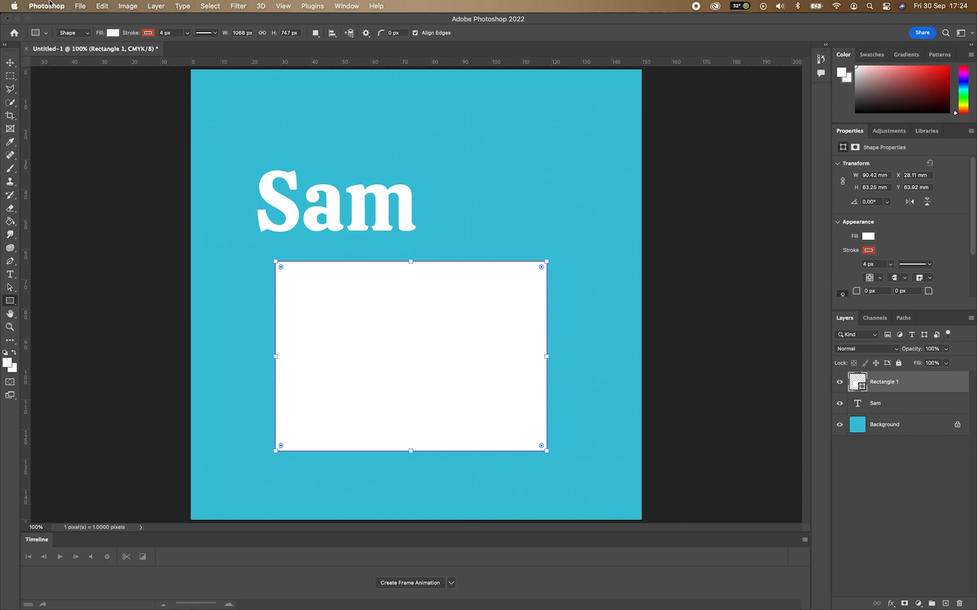
# - Set the rectangle's fill colour to green (#00d432)
pyautogui.click(113, 34)
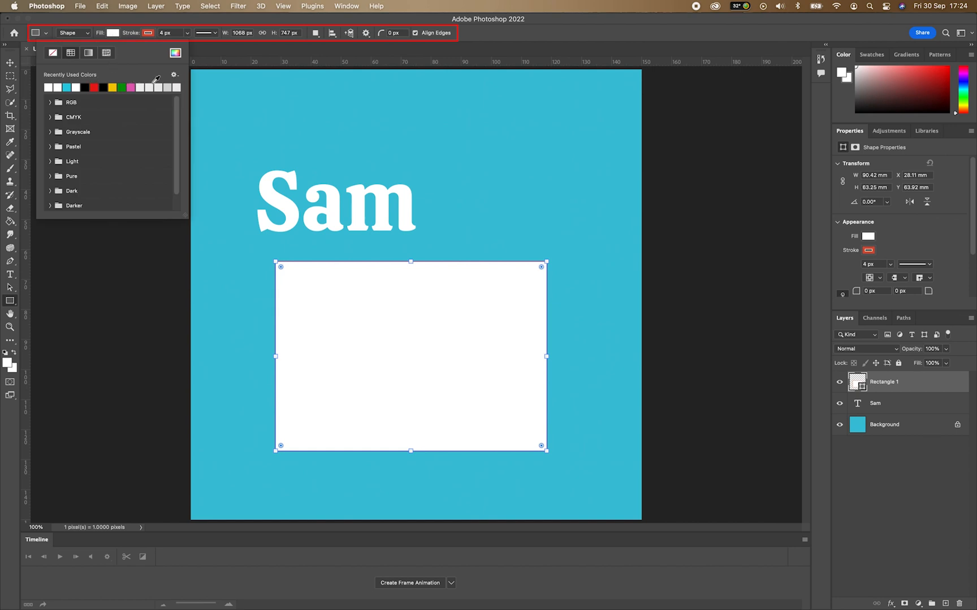
pyautogui.click(176, 54)
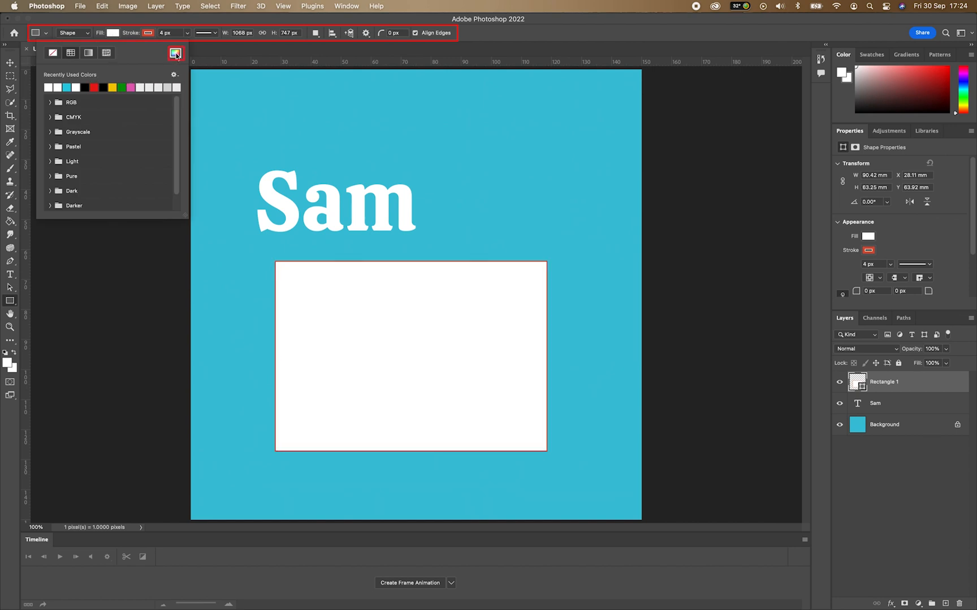
pyautogui.moveTo(628, 356)
pyautogui.mouseDown()
pyautogui.moveTo(632, 413)
pyautogui.moveTo(621, 354)
pyautogui.mouseUp()
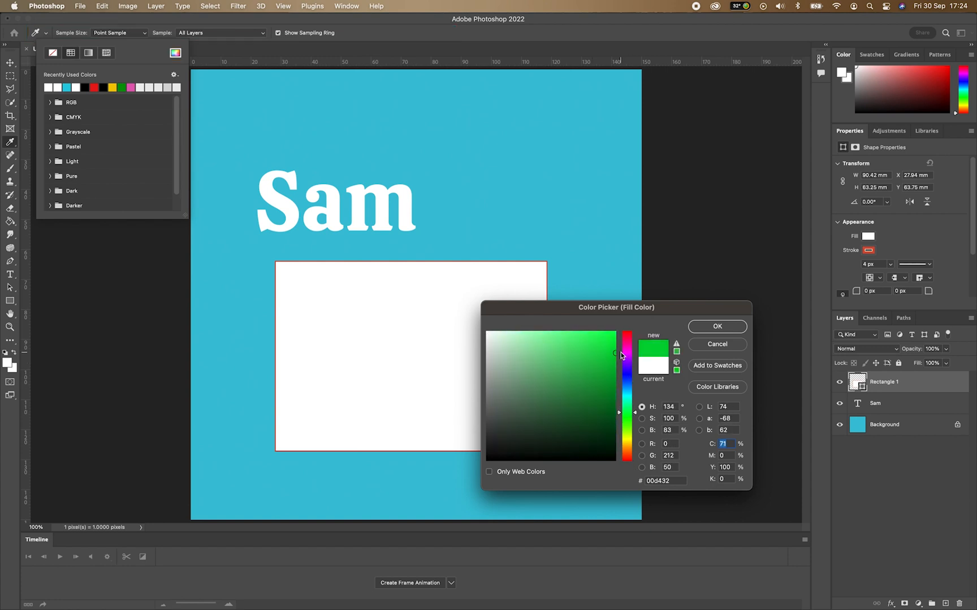
pyautogui.click(717, 327)
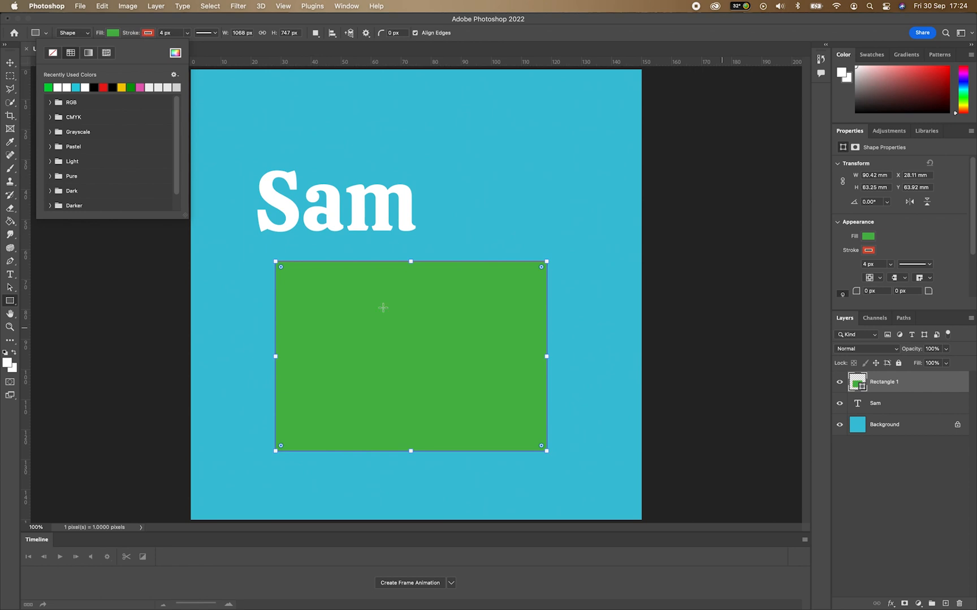
# - Set the rectangle's stroke colour to white and its stroke width to 0.81 px
pyautogui.click(146, 34)
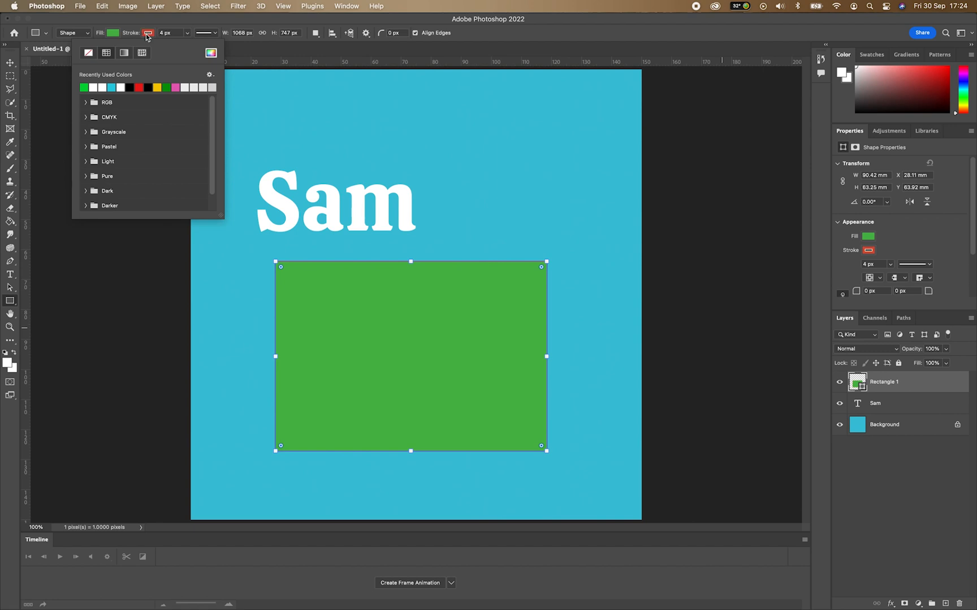
pyautogui.click(120, 87)
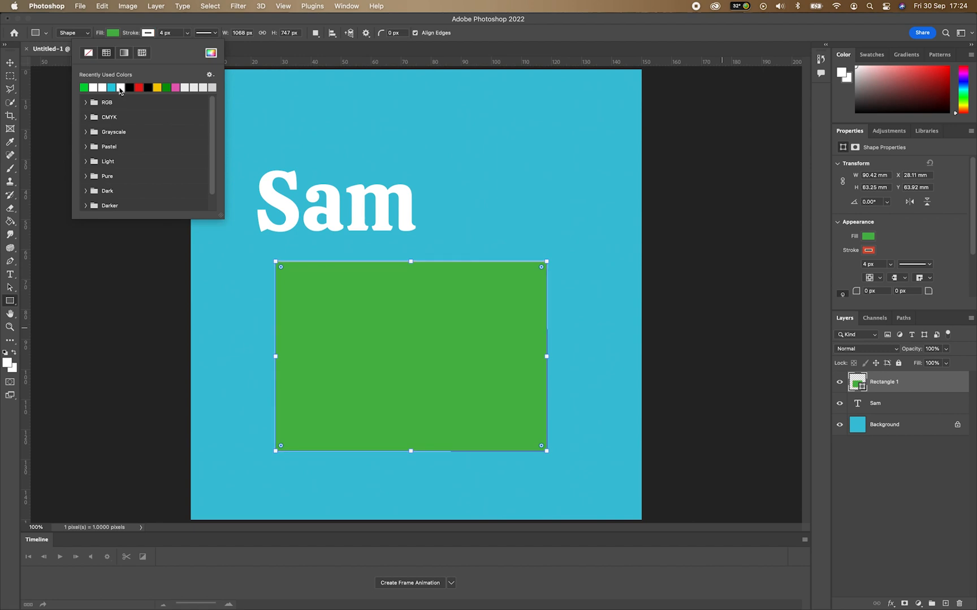
pyautogui.click(187, 33)
pyautogui.moveTo(188, 45)
pyautogui.mouseDown()
pyautogui.moveTo(223, 45)
pyautogui.moveTo(185, 48)
pyautogui.mouseUp()
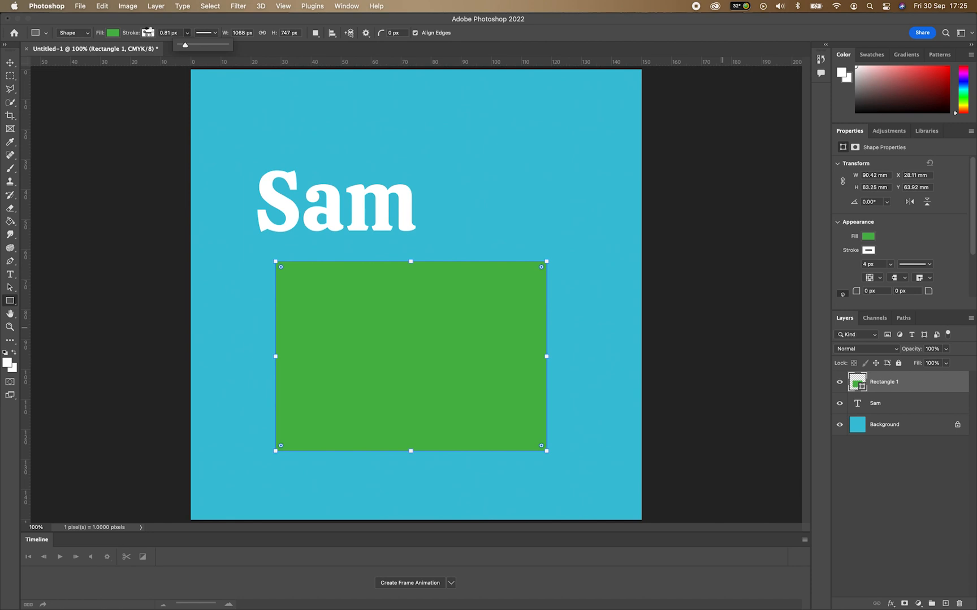
# - Remove the rectangle's stroke colour so the shape has no outline
pyautogui.click(148, 33)
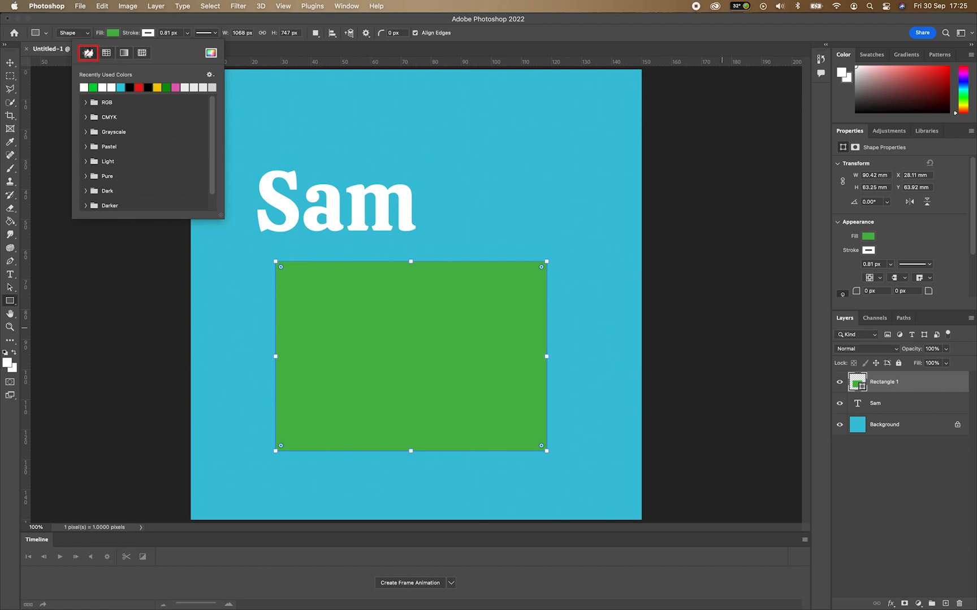
pyautogui.click(88, 53)
pyautogui.click(146, 32)
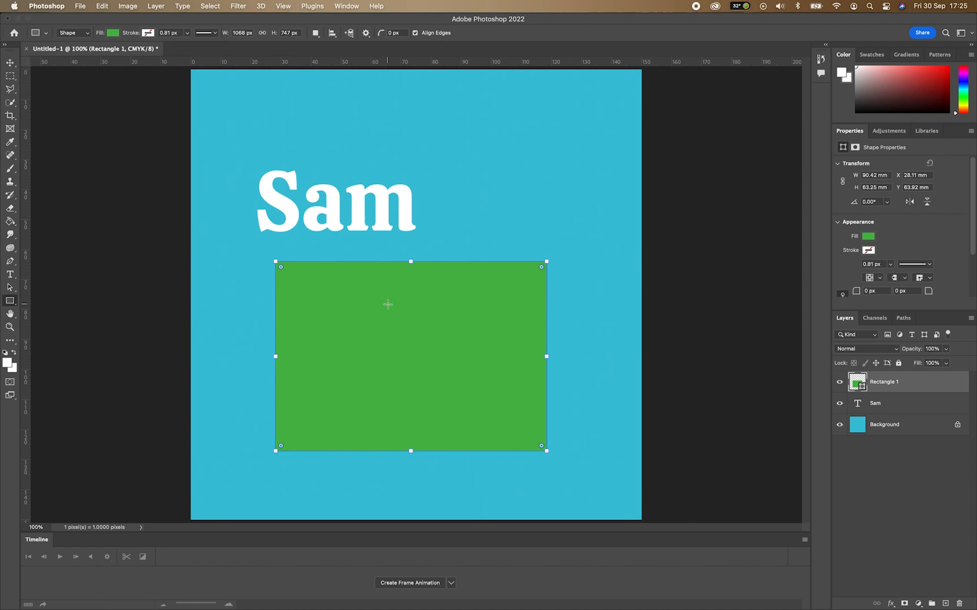
# - Draw an ellipse about 52 by 51 mm overlapping the green rectangle's upper-right corner
pyautogui.rightClick(11, 302)
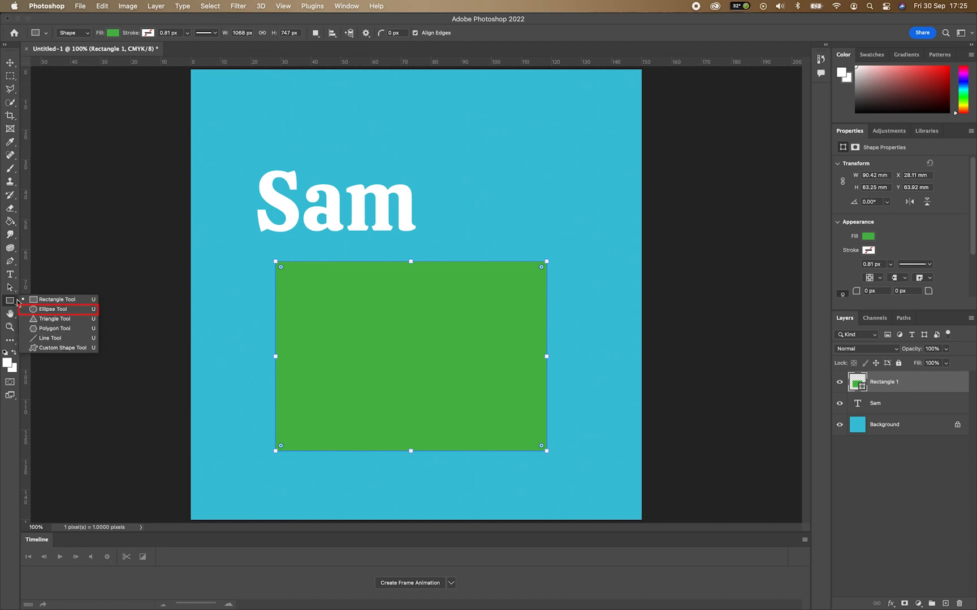
pyautogui.click(51, 309)
pyautogui.moveTo(461, 179); pyautogui.dragTo(616, 332)
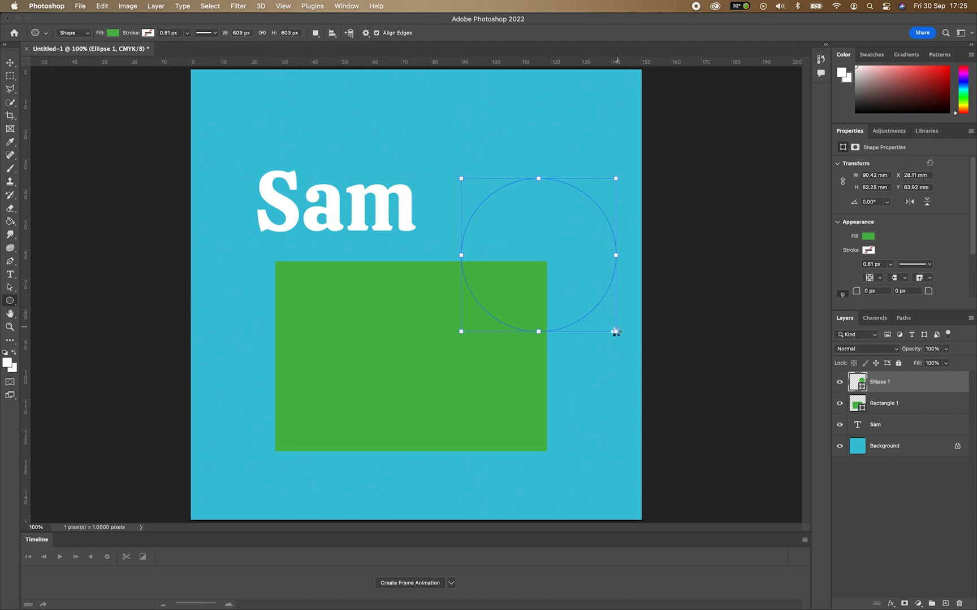
# - Set the ellipse's fill to red and view the available stroke line styles without changing them
pyautogui.click(112, 34)
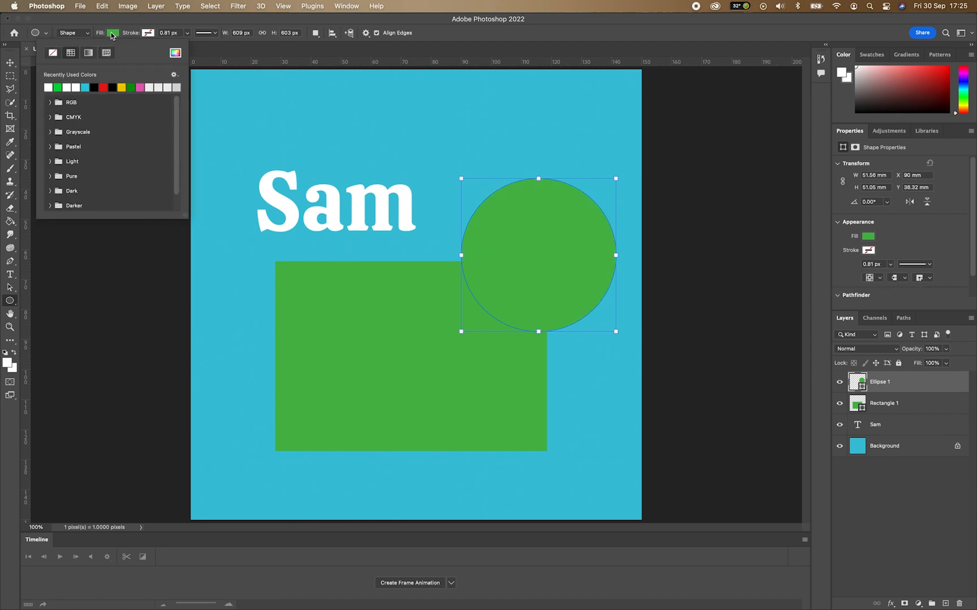
pyautogui.click(103, 87)
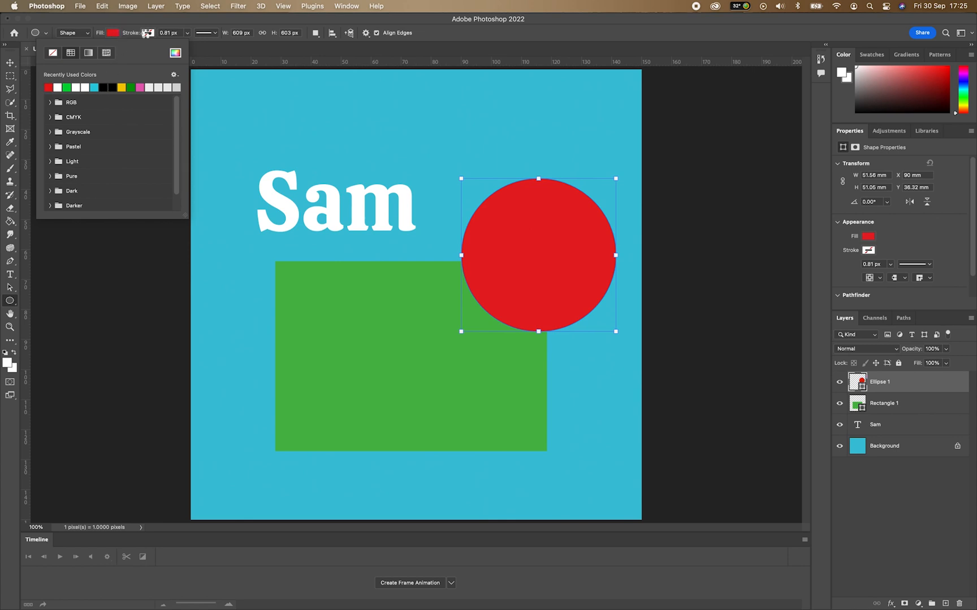
pyautogui.click(145, 34)
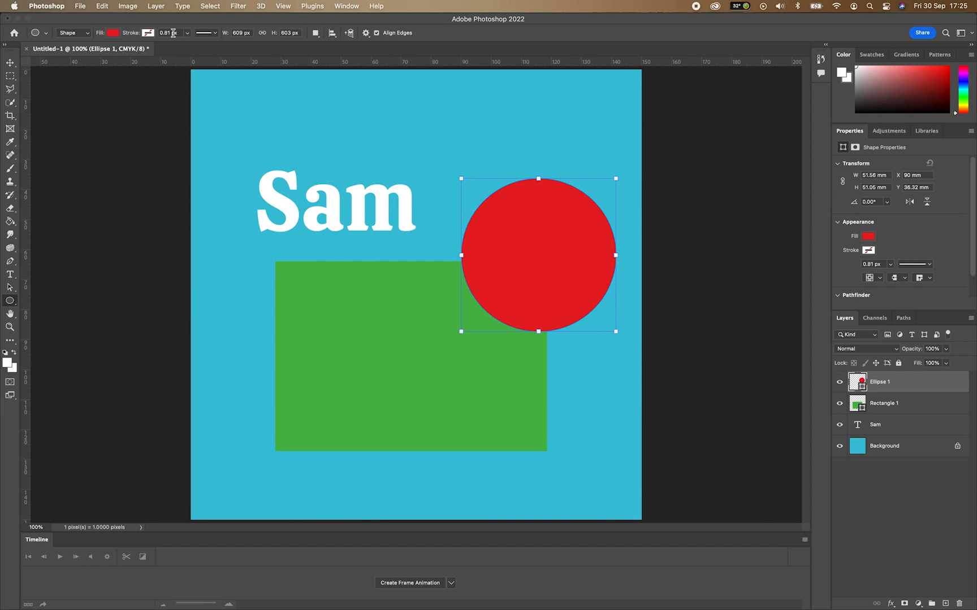
pyautogui.click(214, 33)
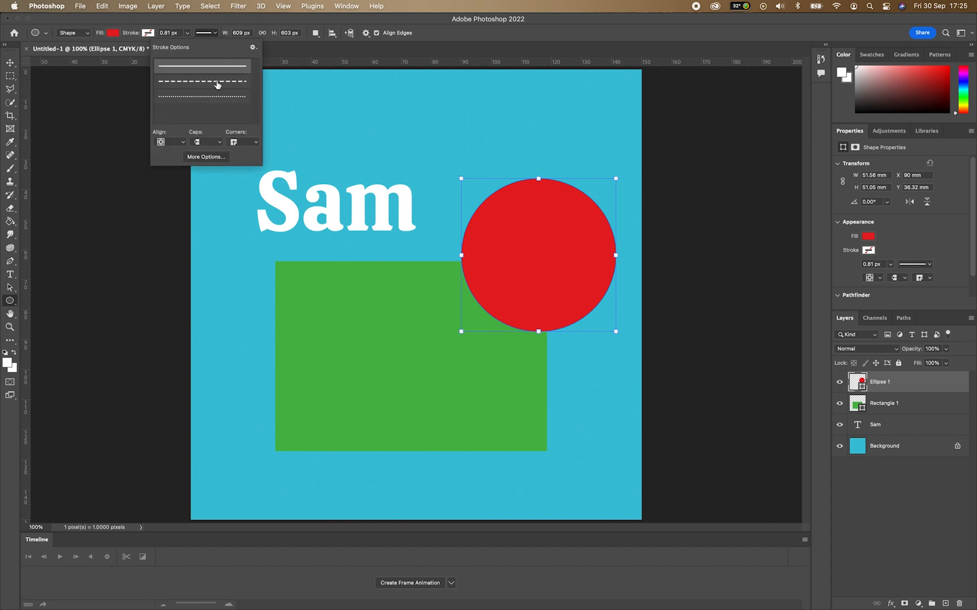
pyautogui.click(217, 35)
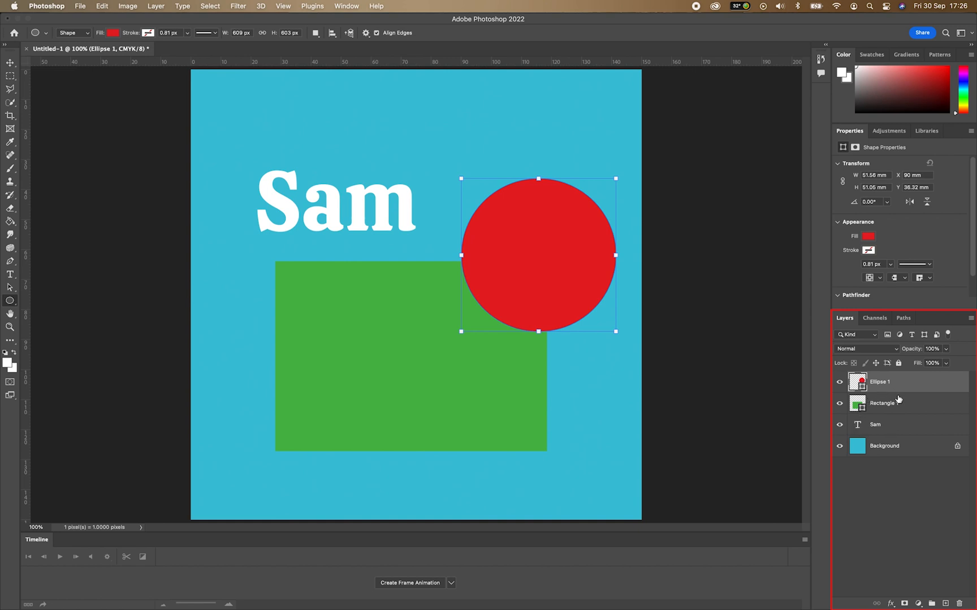
# - Reorder the layers so the ellipse sits below the rectangle and the name text layer sits directly above the ellipse
pyautogui.doubleClick(877, 384)
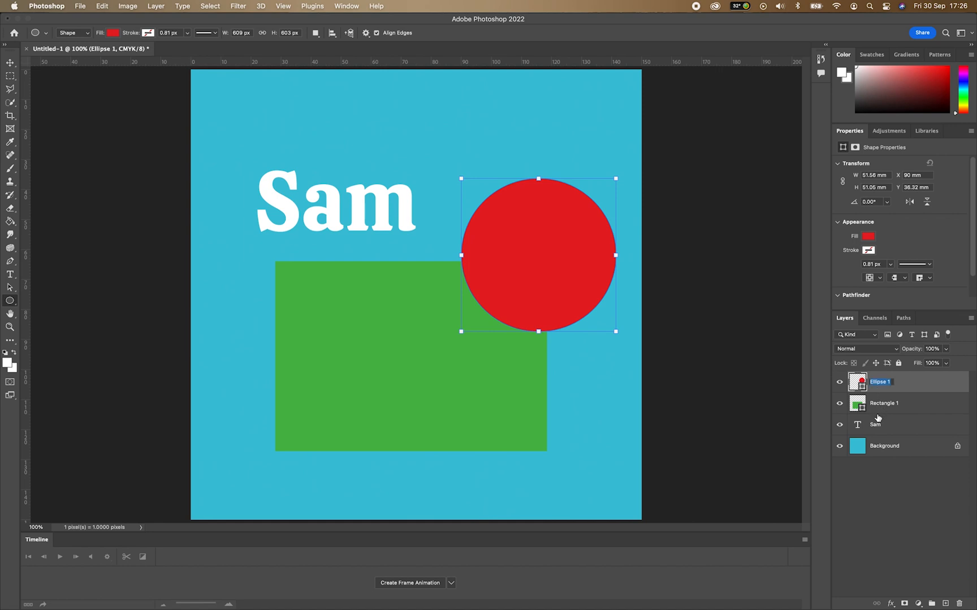
pyautogui.click(897, 377)
pyautogui.moveTo(878, 384); pyautogui.dragTo(879, 411)
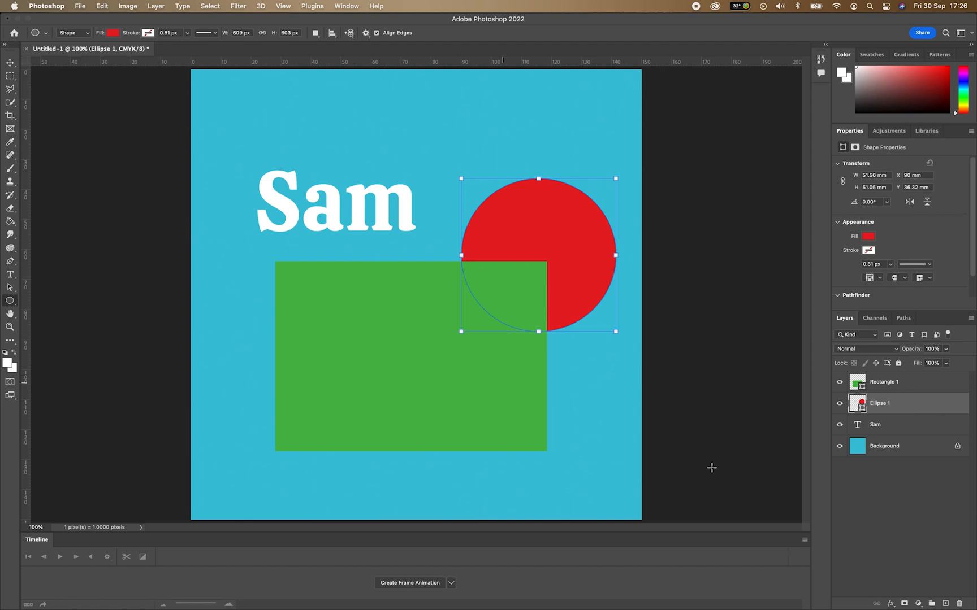
pyautogui.moveTo(887, 426); pyautogui.dragTo(886, 397)
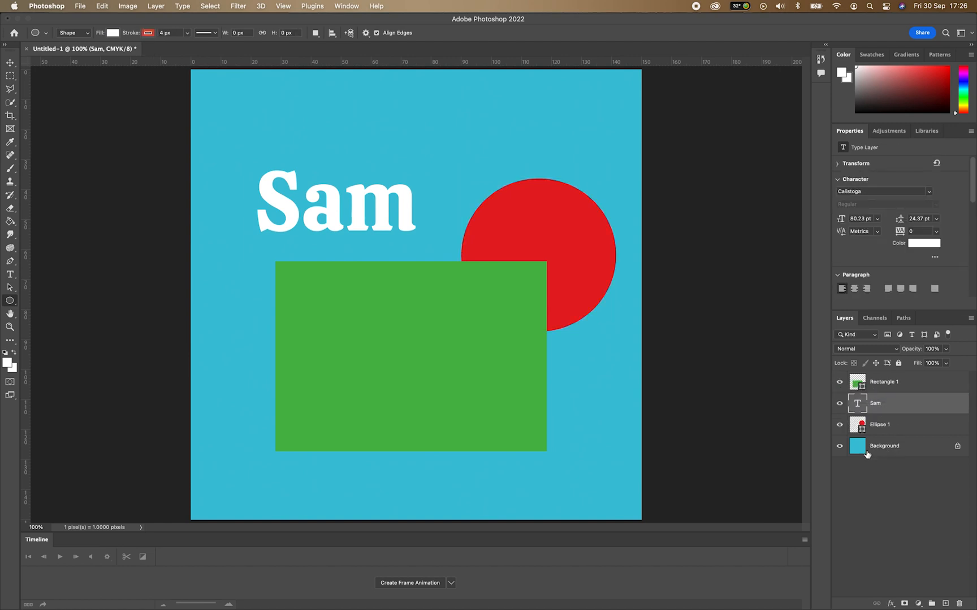
# - Unlock the Background layer and close the Layer Style dialog without changing any blending options
pyautogui.click(957, 447)
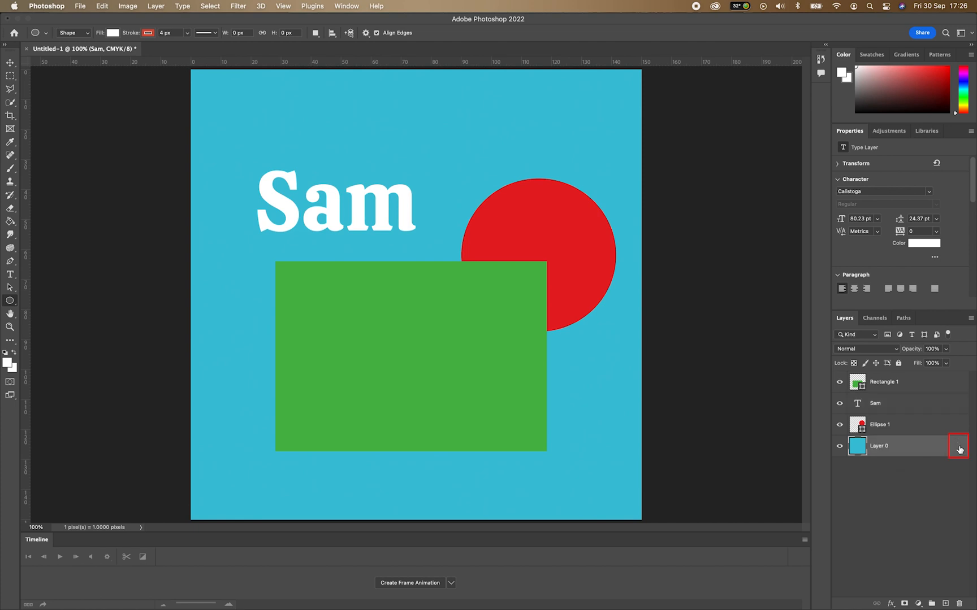
pyautogui.doubleClick(908, 381)
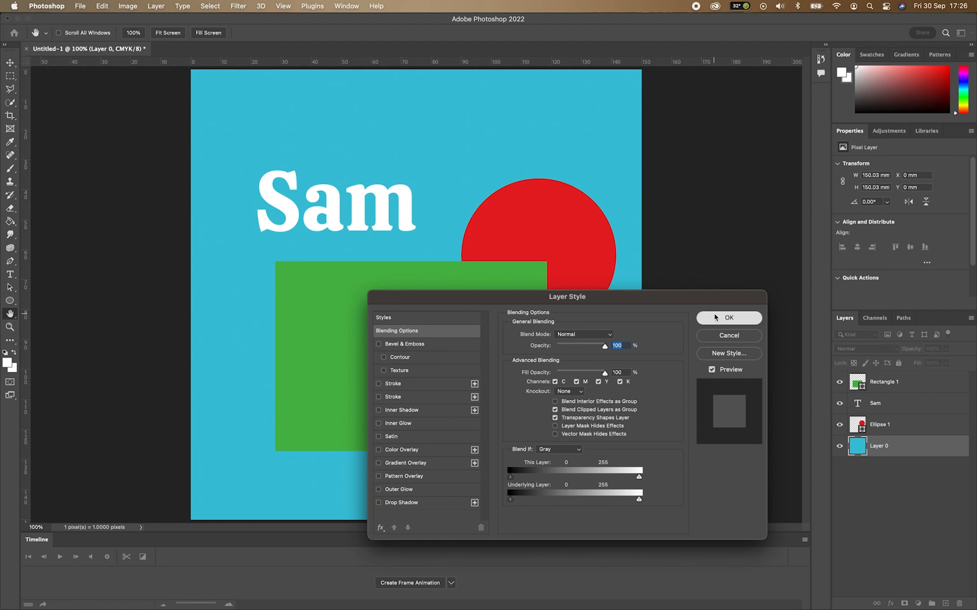
pyautogui.press('Return')
# - Move Layer 0 to the top of the layer stack and back to the bottom, and hide and reshow the name text layer
pyautogui.moveTo(907, 446); pyautogui.dragTo(894, 382)
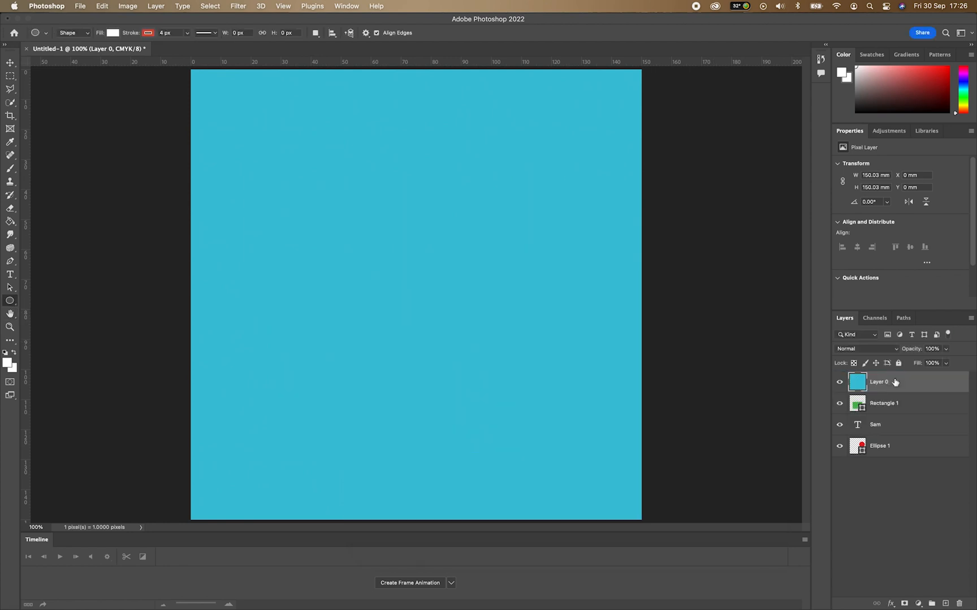
pyautogui.moveTo(893, 382); pyautogui.dragTo(891, 460)
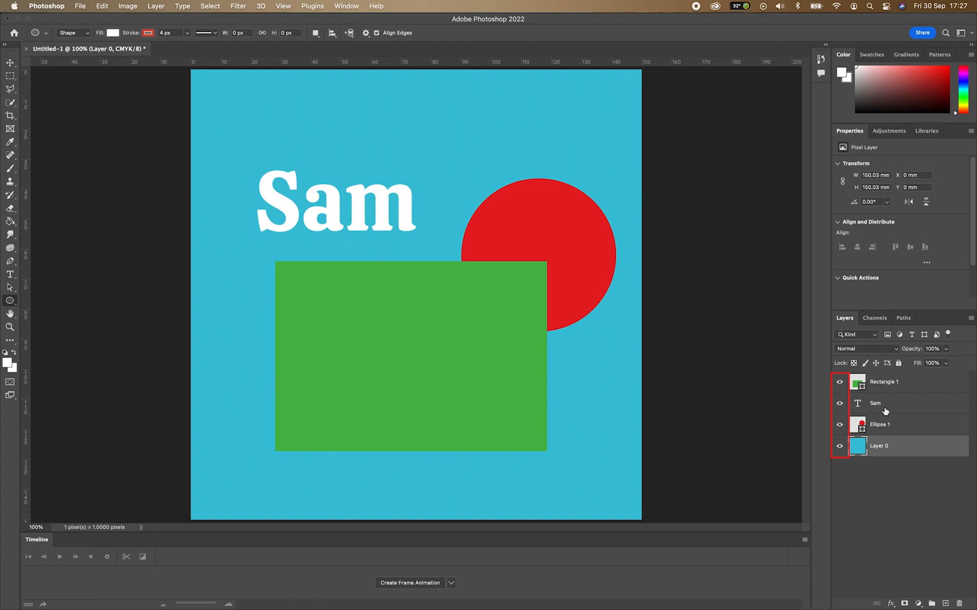
pyautogui.click(839, 405)
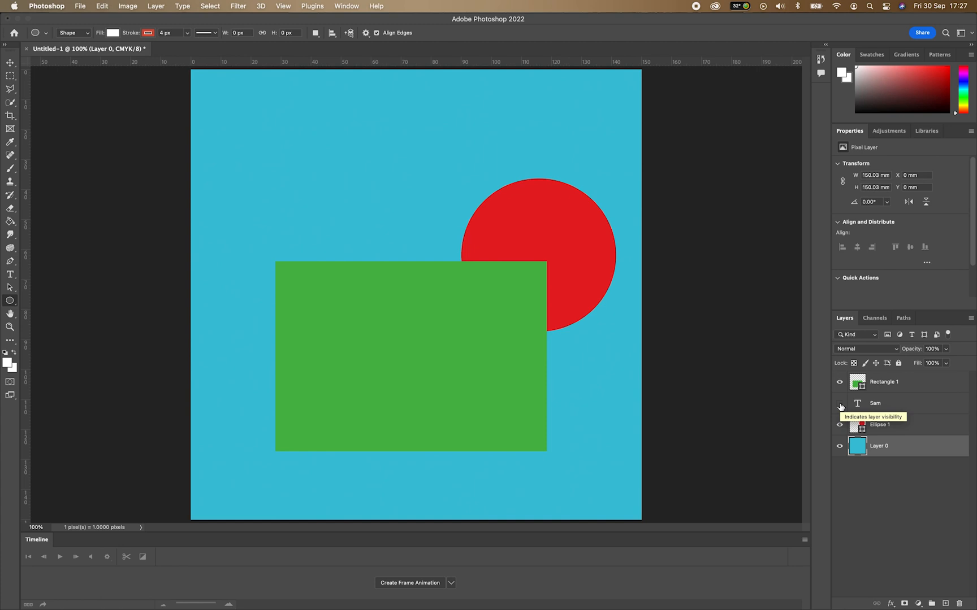
pyautogui.click(839, 405)
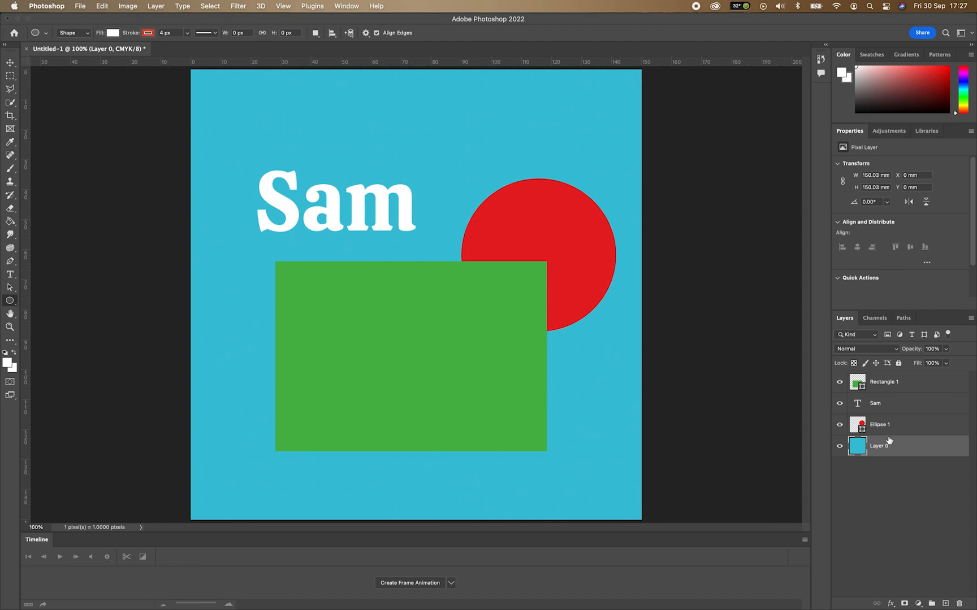
# - Lock all properties of the cyan Layer 0
pyautogui.click(898, 363)
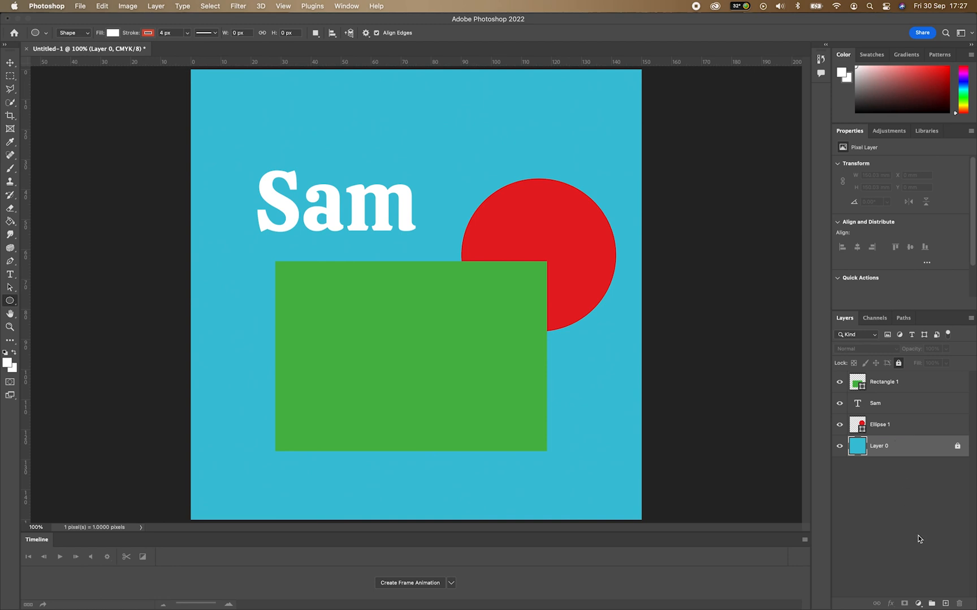
# - Add an empty layer placed between the ellipse and name text layers, and delete it again
pyautogui.click(945, 603)
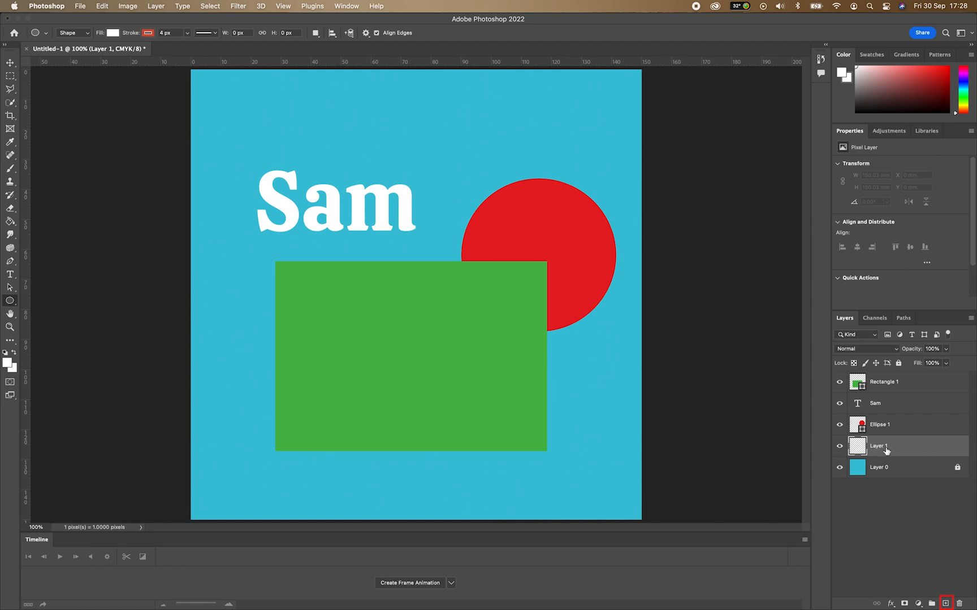
pyautogui.moveTo(886, 449); pyautogui.dragTo(885, 415)
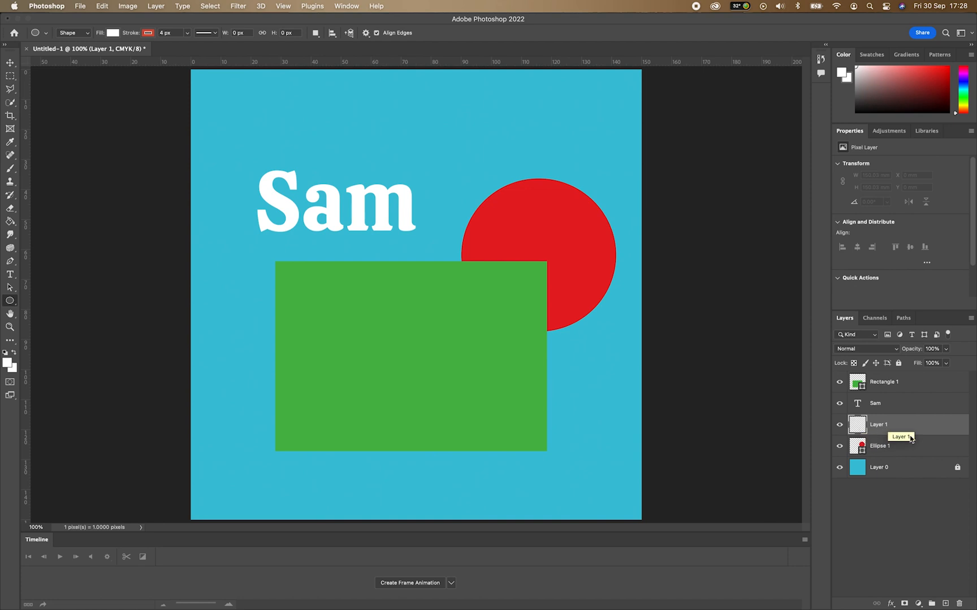
pyautogui.click(959, 603)
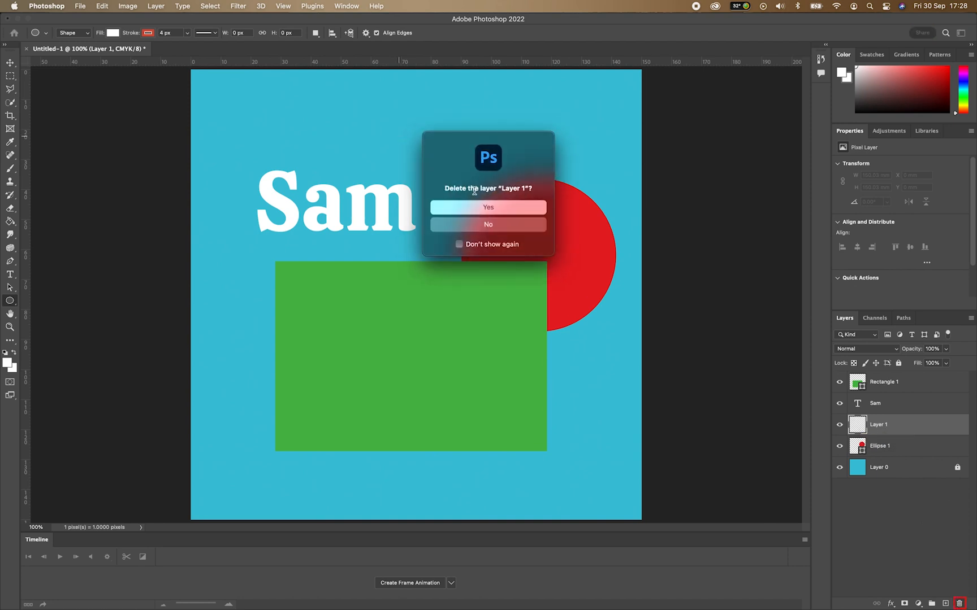
pyautogui.click(485, 208)
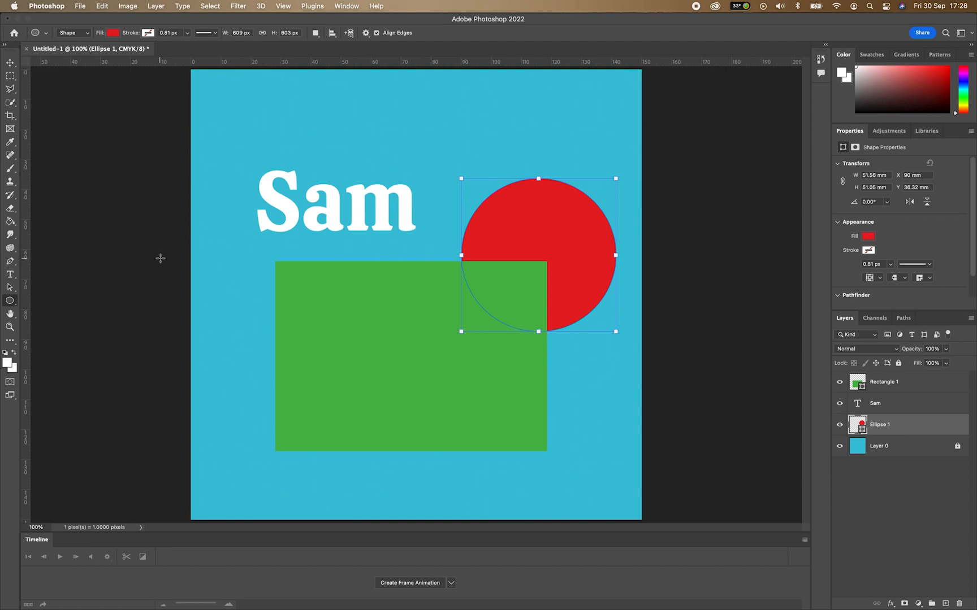
# - Draw a closed straight-edged shape about 732 by 533 px across the name text and the red circle's edge with the Pen tool
pyautogui.click(11, 262)
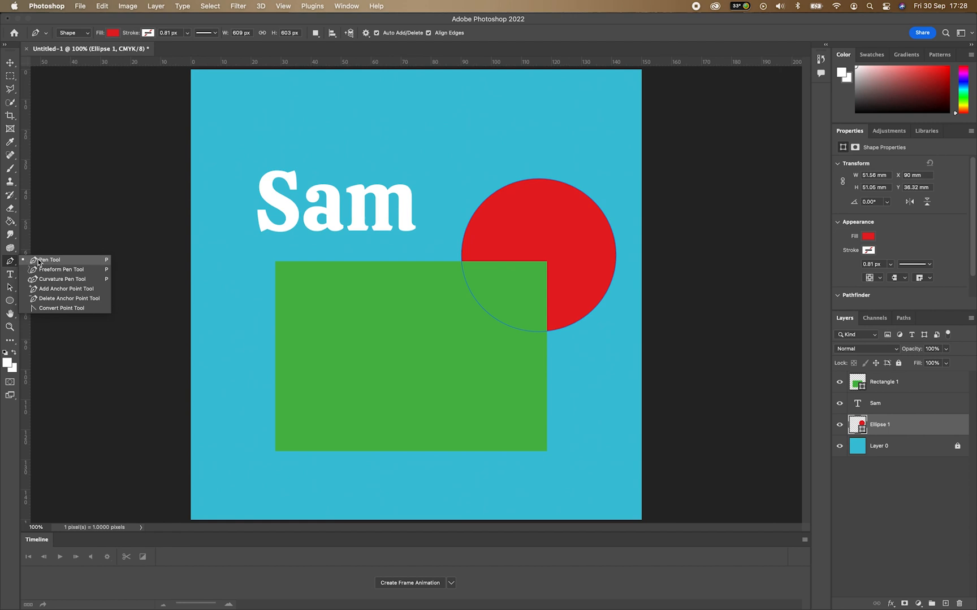
pyautogui.click(47, 259)
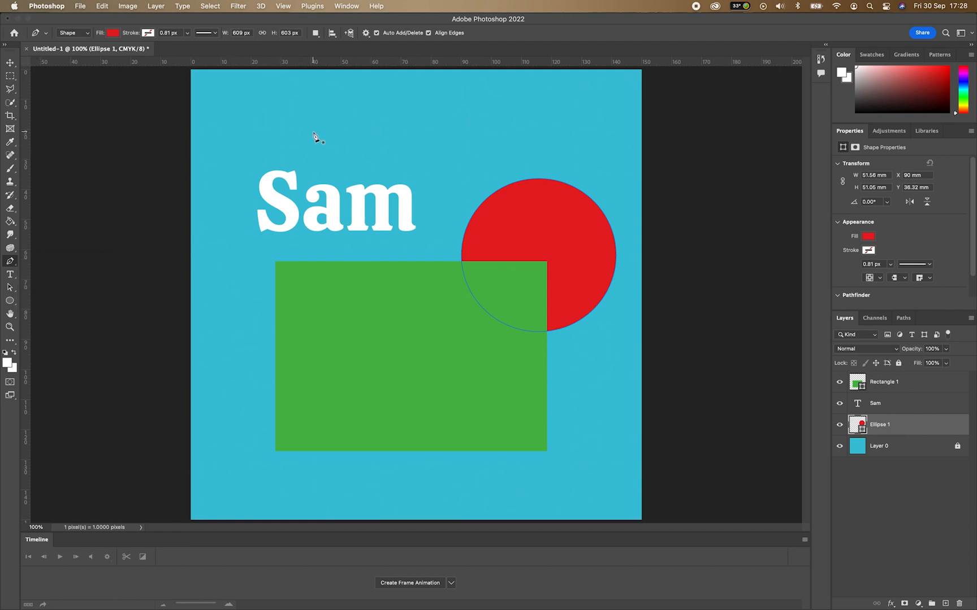
pyautogui.click(337, 112)
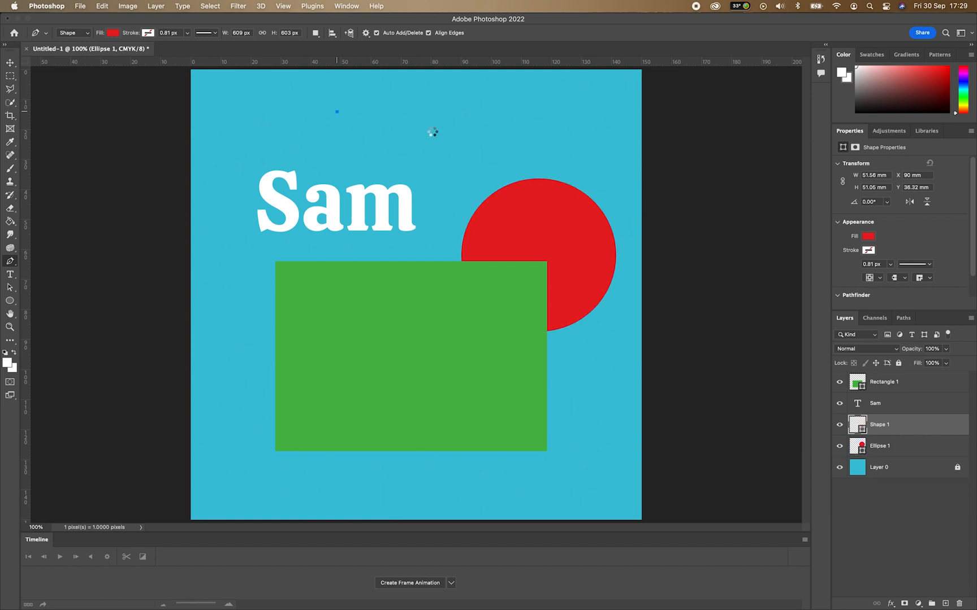
pyautogui.click(439, 137)
pyautogui.click(501, 182)
pyautogui.click(518, 219)
pyautogui.click(426, 247)
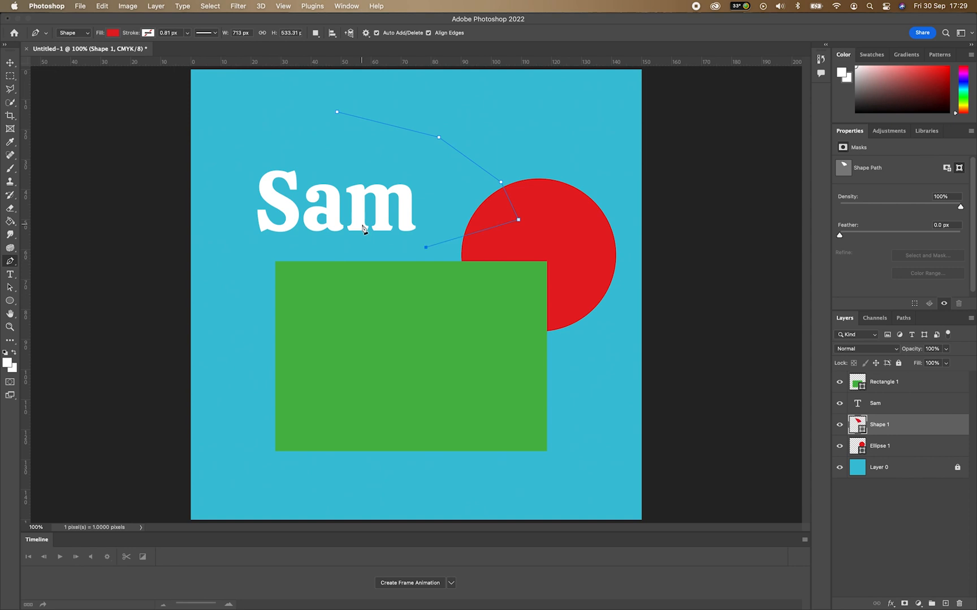
pyautogui.click(362, 224)
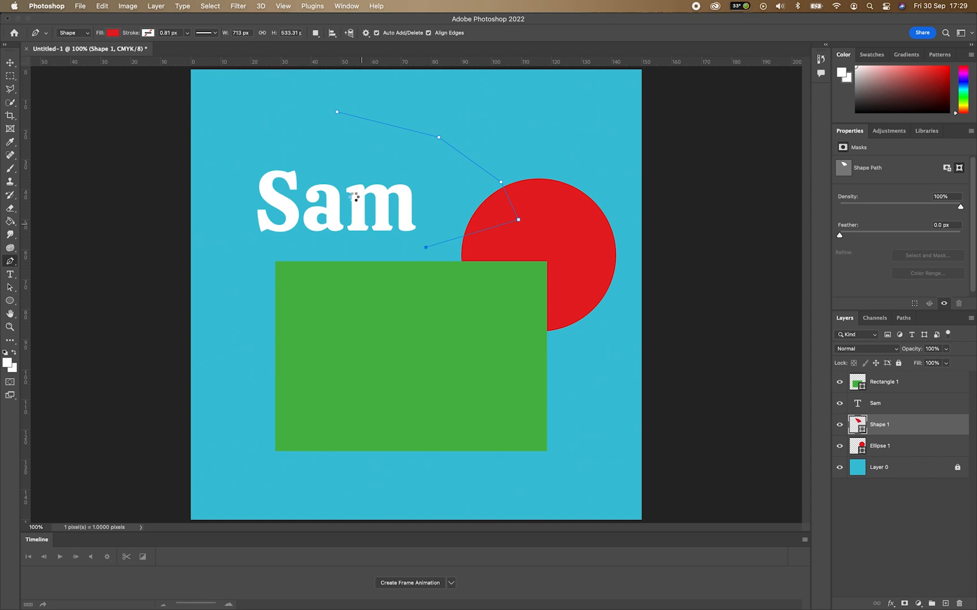
pyautogui.click(352, 165)
pyautogui.click(332, 147)
pyautogui.click(337, 111)
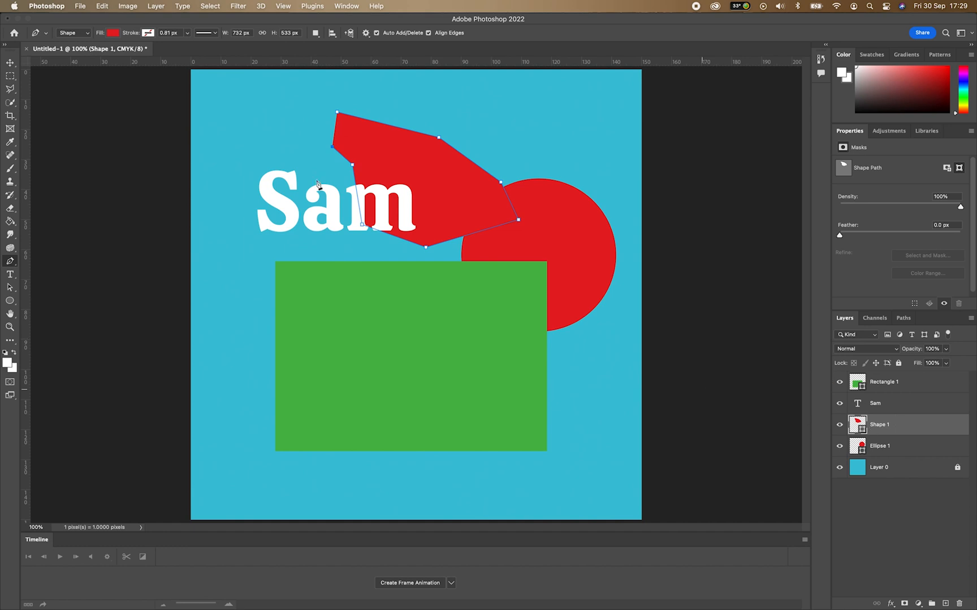
# - Move the Shape 1 layer above the name text layer and change its fill to yellow
pyautogui.moveTo(888, 429); pyautogui.dragTo(880, 397)
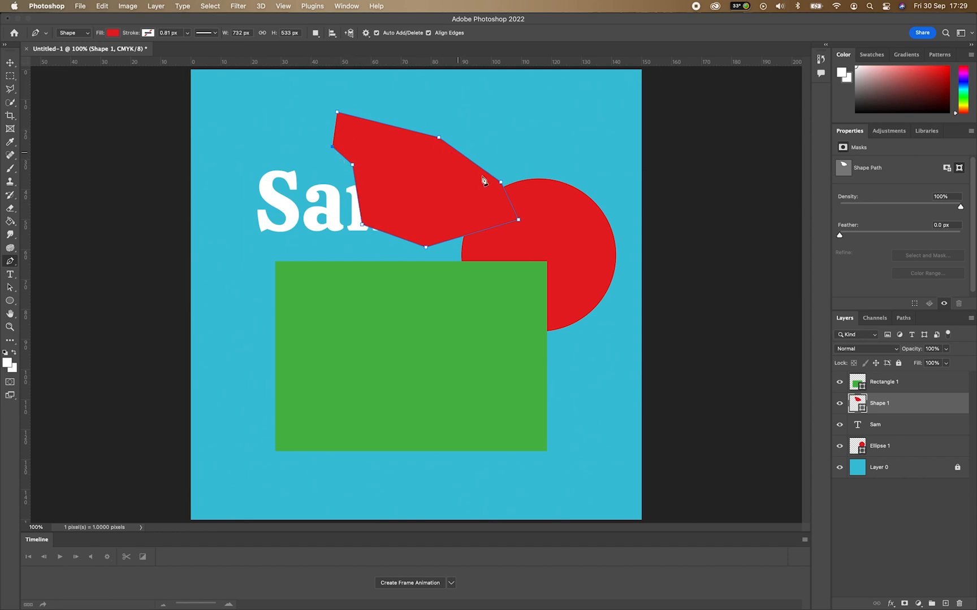
pyautogui.click(112, 33)
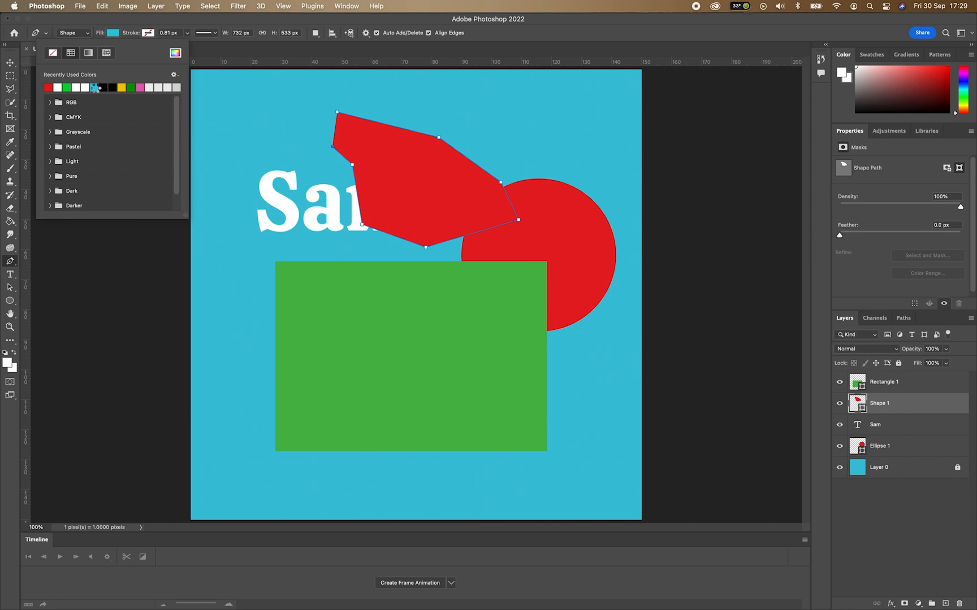
pyautogui.click(94, 88)
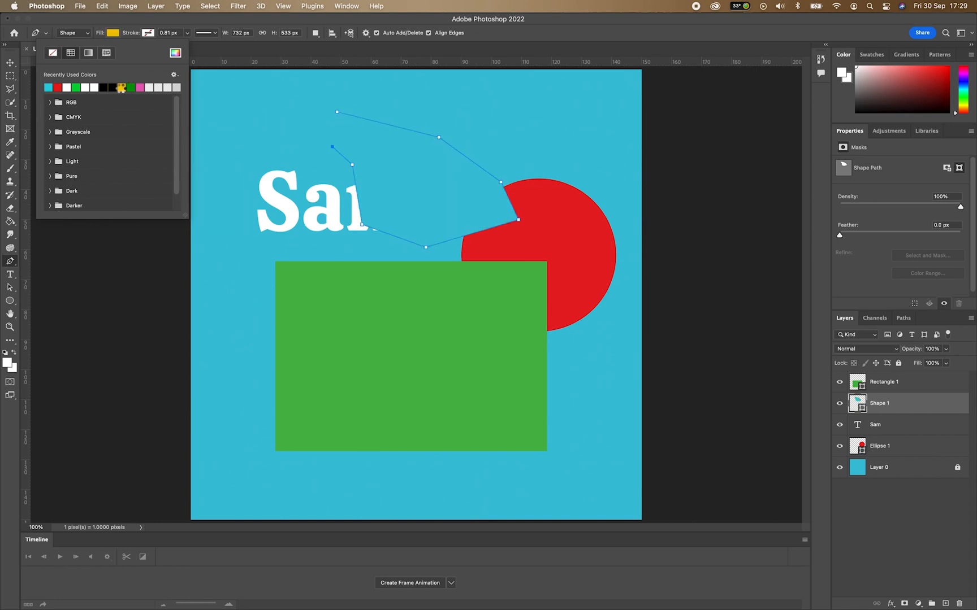
pyautogui.click(122, 88)
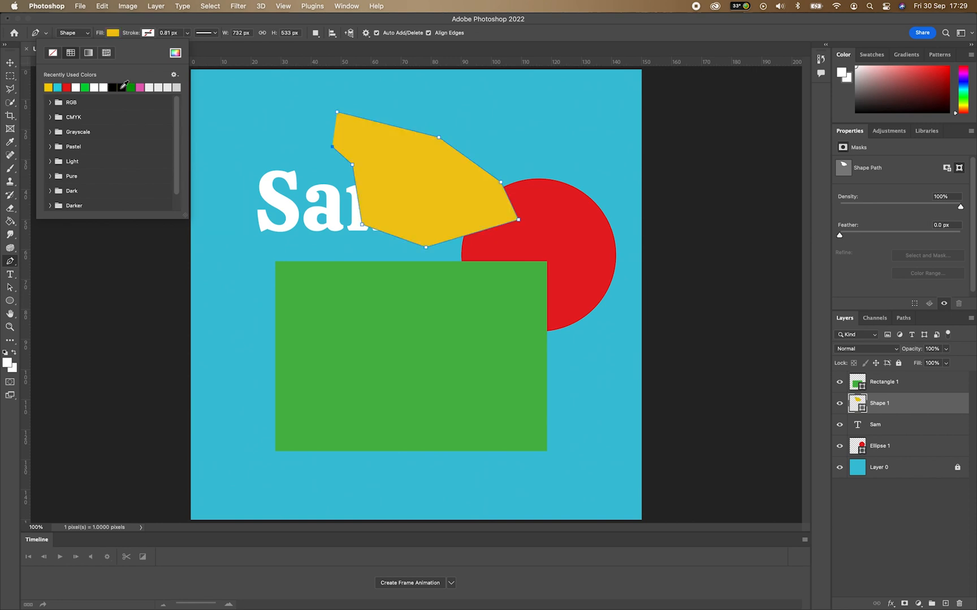
pyautogui.click(113, 33)
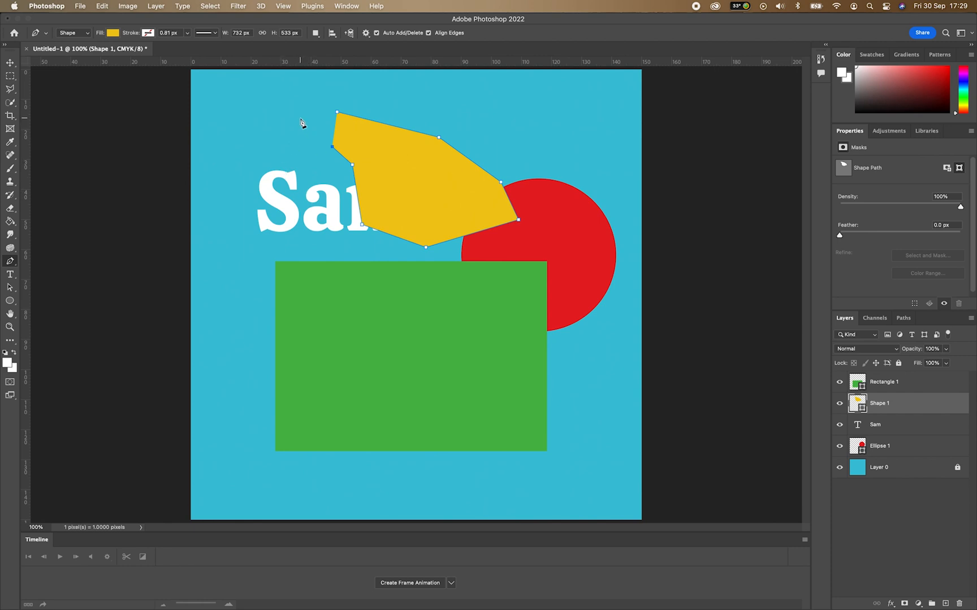
# - Draw a closed curved shape about 737 by 454 px over the green rectangle's left edge with the Curvature Pen tool, and move its layer to the top
pyautogui.click(13, 264)
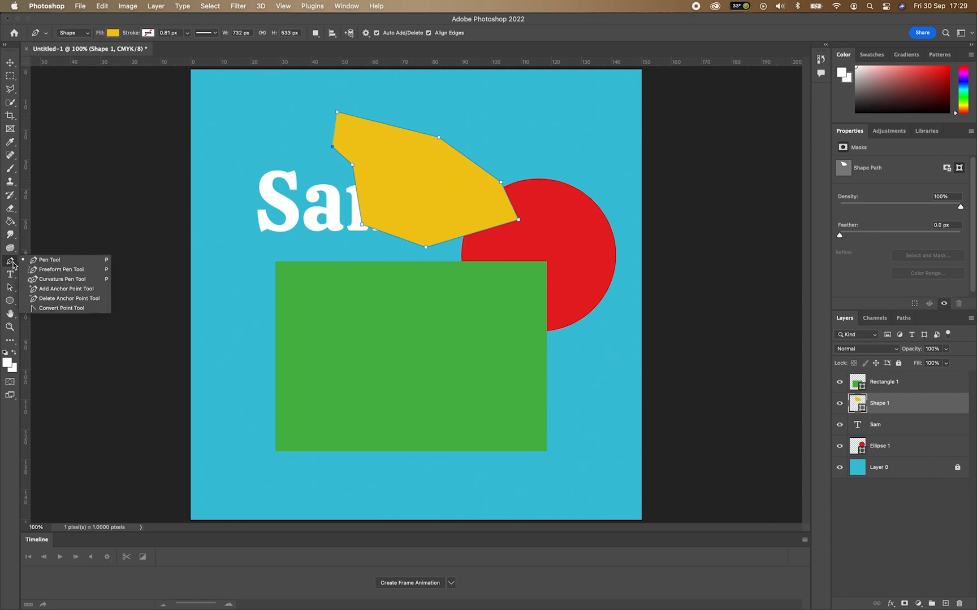
pyautogui.click(50, 260)
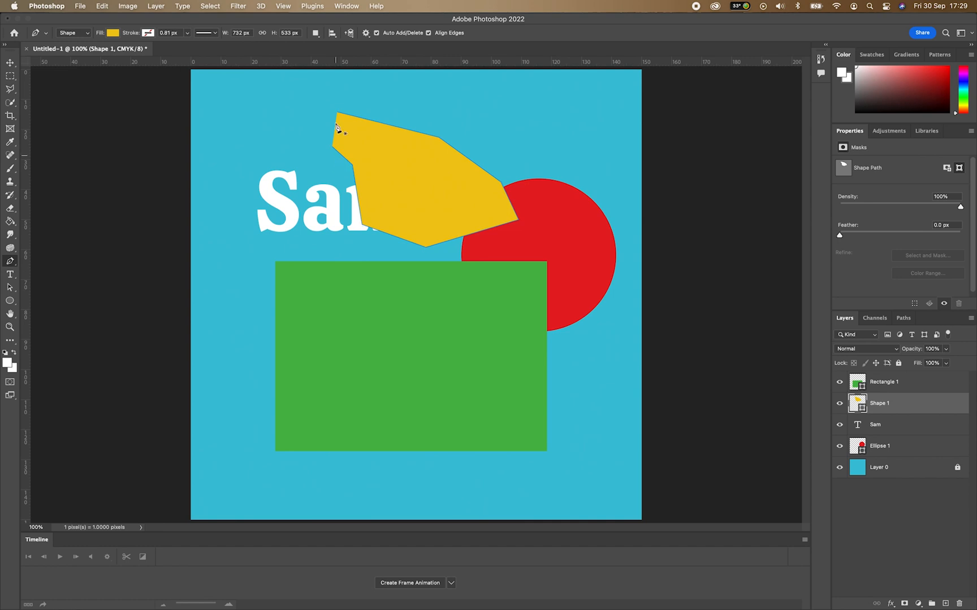
pyautogui.click(12, 264)
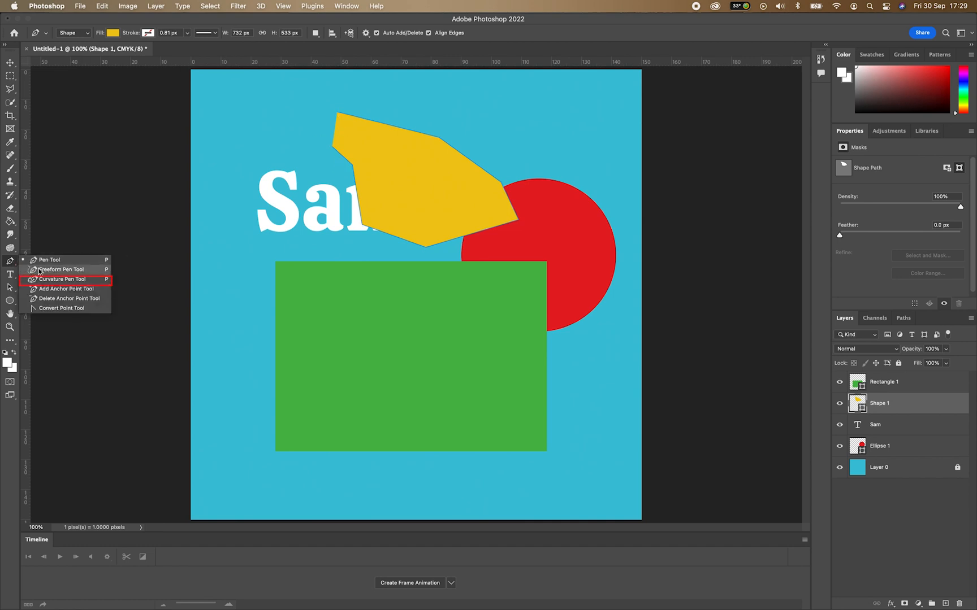
pyautogui.click(76, 279)
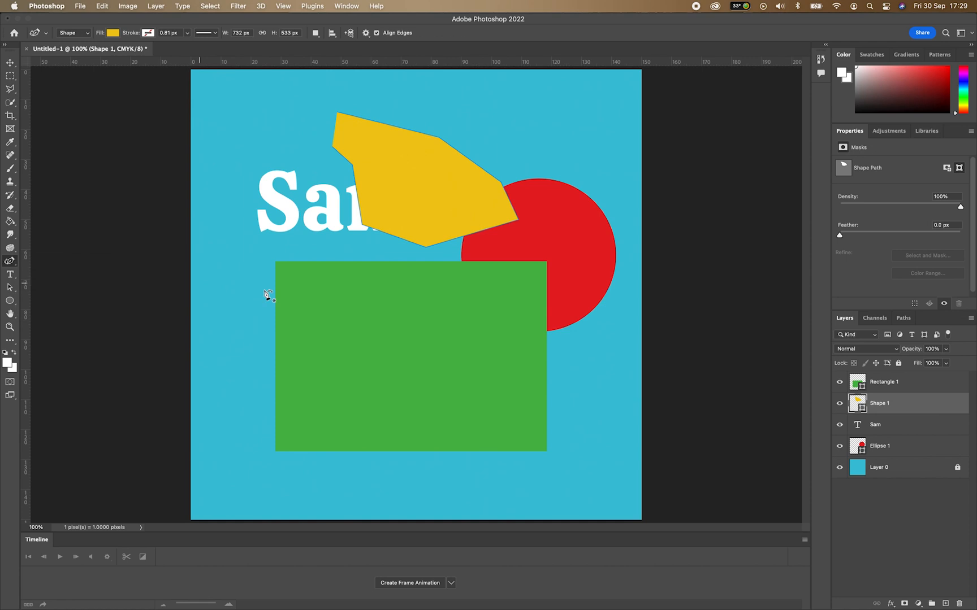
pyautogui.click(243, 285)
pyautogui.click(350, 310)
pyautogui.click(392, 355)
pyautogui.click(382, 397)
pyautogui.click(338, 370)
pyautogui.click(243, 367)
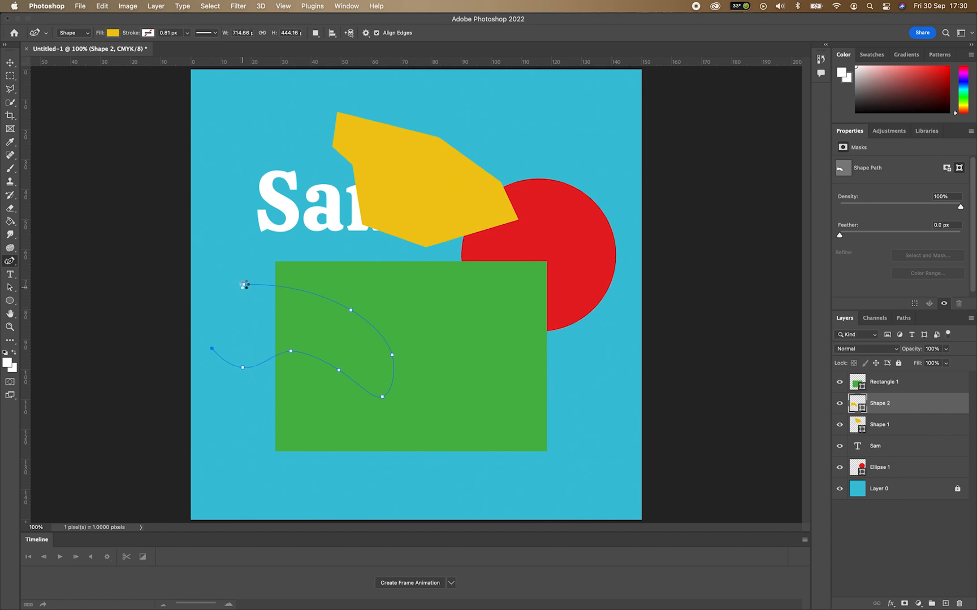
pyautogui.click(243, 284)
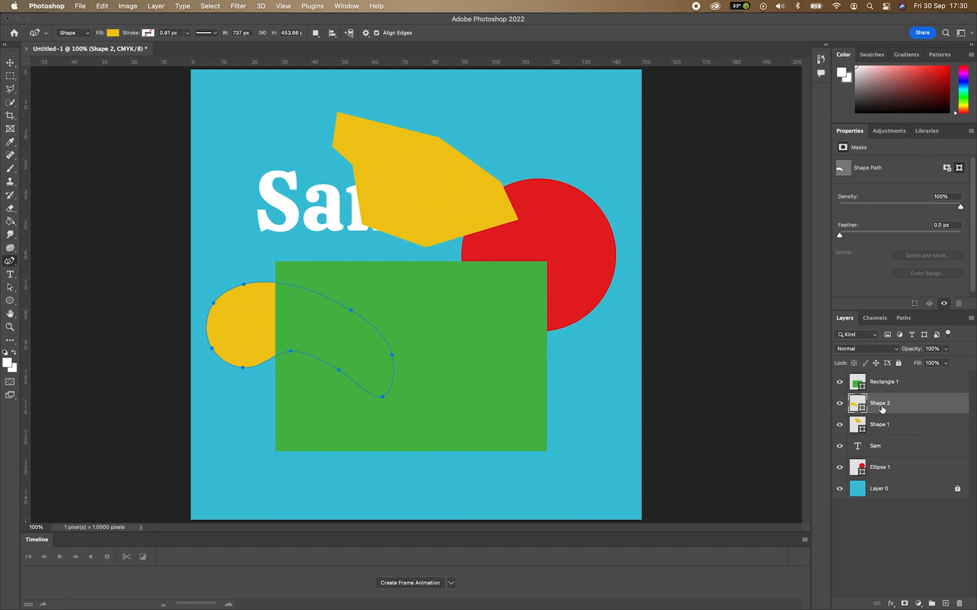
pyautogui.moveTo(881, 406); pyautogui.dragTo(883, 382)
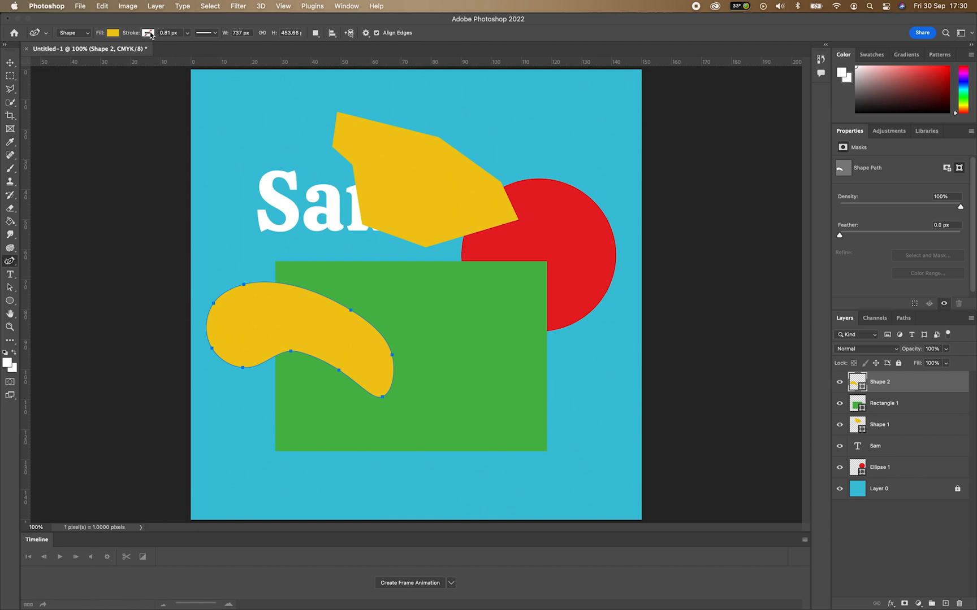
# - Remove the curved shape's fill and give it a yellow stroke about 82 px wide
pyautogui.click(115, 33)
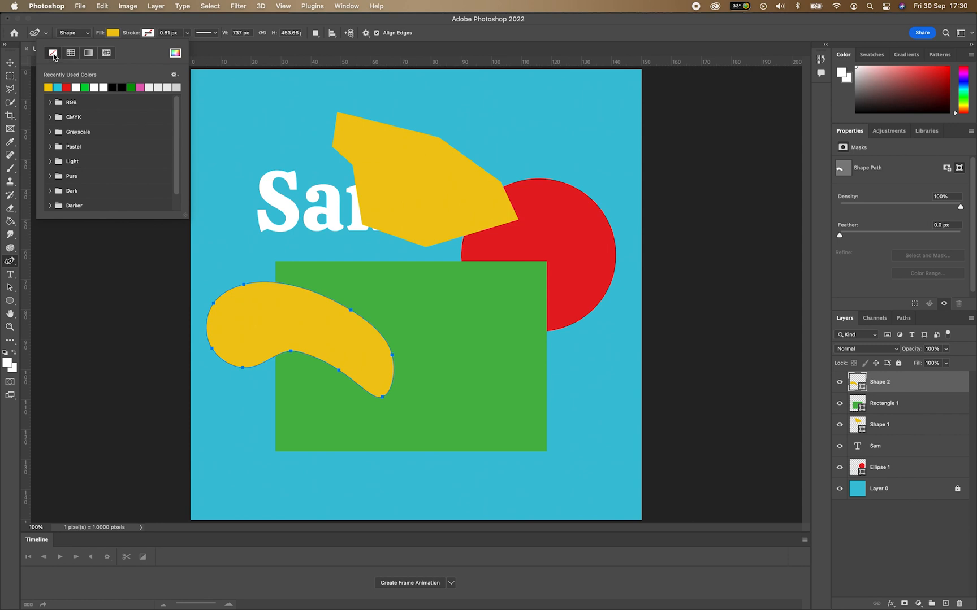
pyautogui.click(53, 53)
pyautogui.click(147, 33)
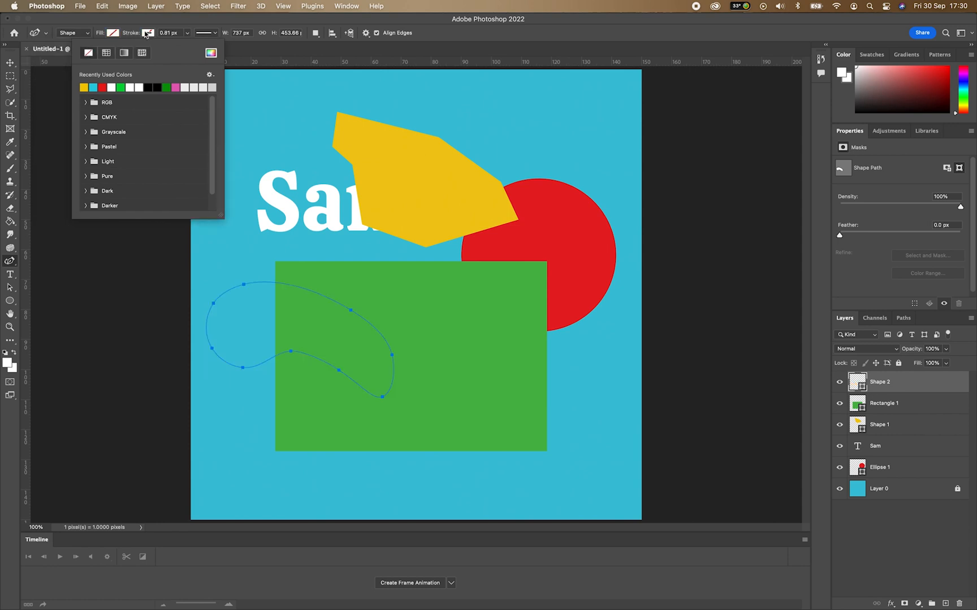
pyautogui.click(149, 34)
pyautogui.click(148, 34)
pyautogui.click(85, 86)
pyautogui.click(188, 34)
pyautogui.moveTo(187, 45)
pyautogui.mouseDown()
pyautogui.moveTo(209, 45)
pyautogui.moveTo(201, 46)
pyautogui.mouseUp()
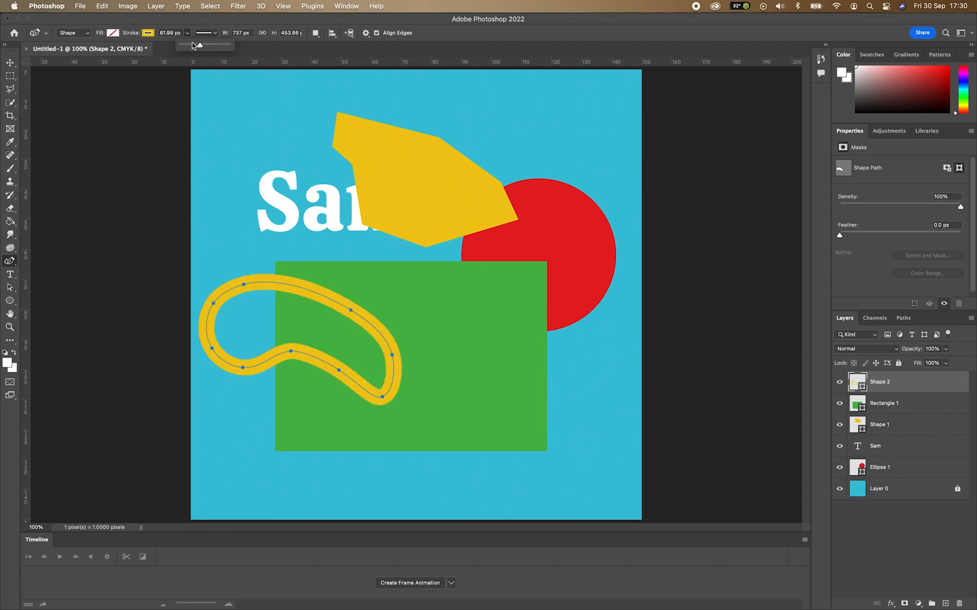
pyautogui.click(193, 21)
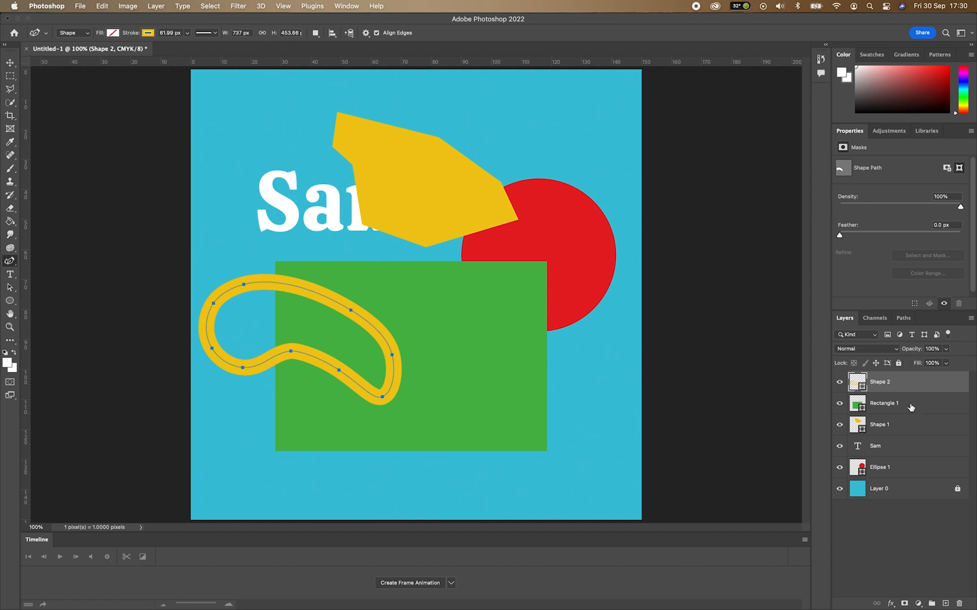
# - Rename the Ellipse 1 layer as "Red Circl" and the Shape 1 layer as "Yellow BLock"
pyautogui.doubleClick(880, 468)
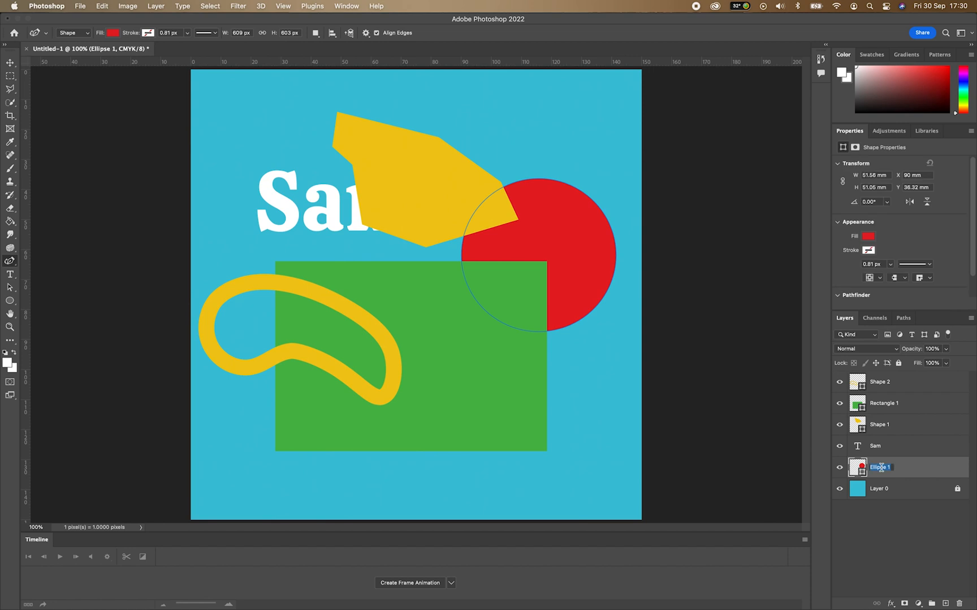
pyautogui.write('Red Circl')
pyautogui.press('Return')
pyautogui.doubleClick(878, 425)
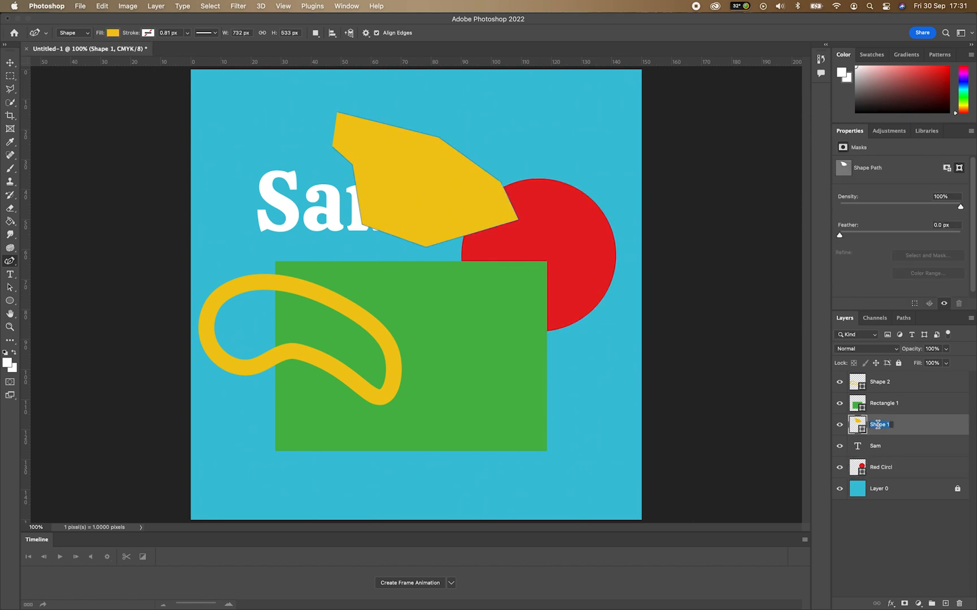
pyautogui.write('Yellow BLock')
pyautogui.press('Return')
# - Rename the Shape 2 layer as "Yellow outline" and the Rectangle 1 layer as "Green Rectangle"
pyautogui.doubleClick(880, 382)
pyautogui.write('Ye')
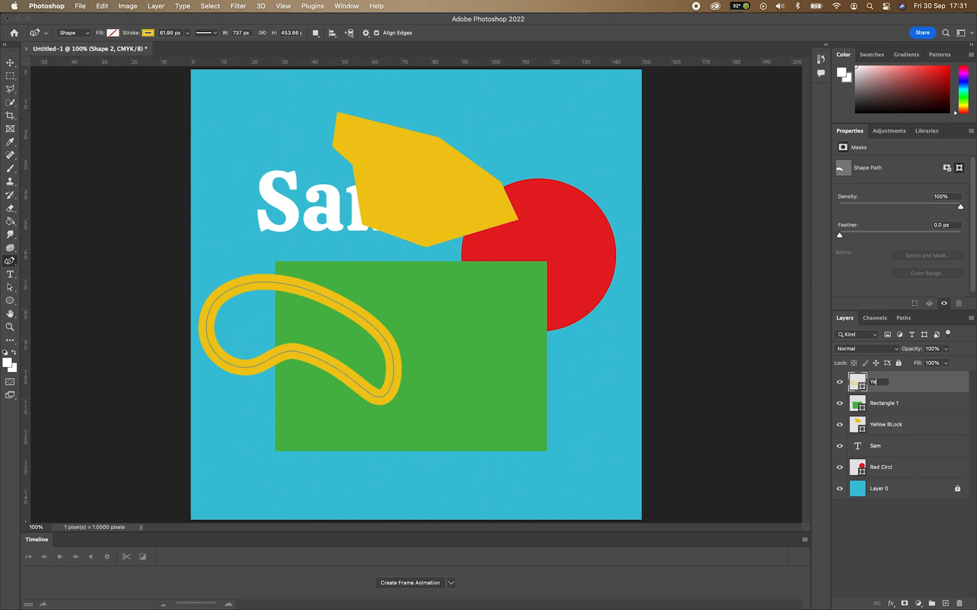
pyautogui.write('line')
pyautogui.press('Return')
pyautogui.doubleClick(886, 403)
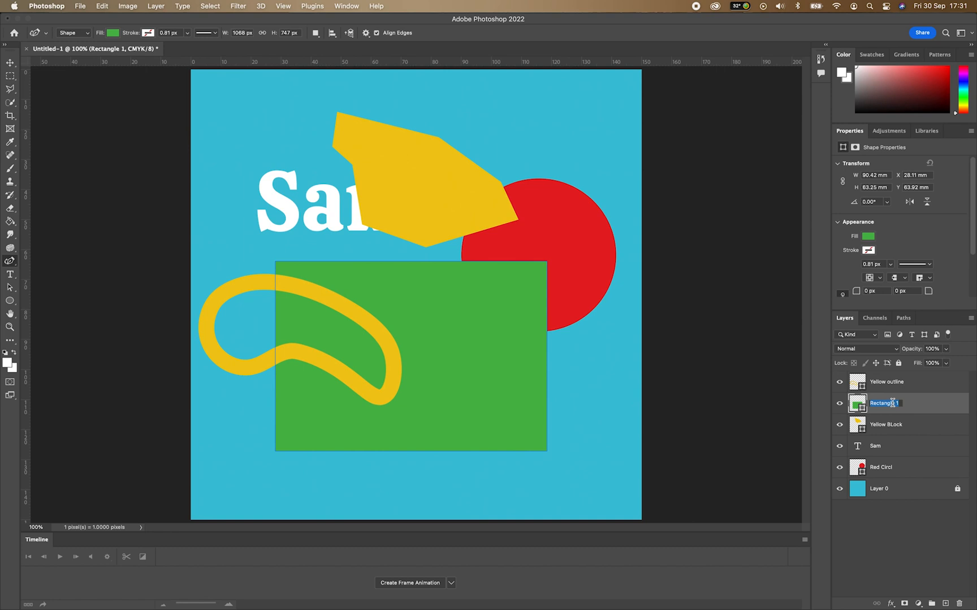
pyautogui.write('Green Rectab')
pyautogui.write('gle')
pyautogui.press('Return')
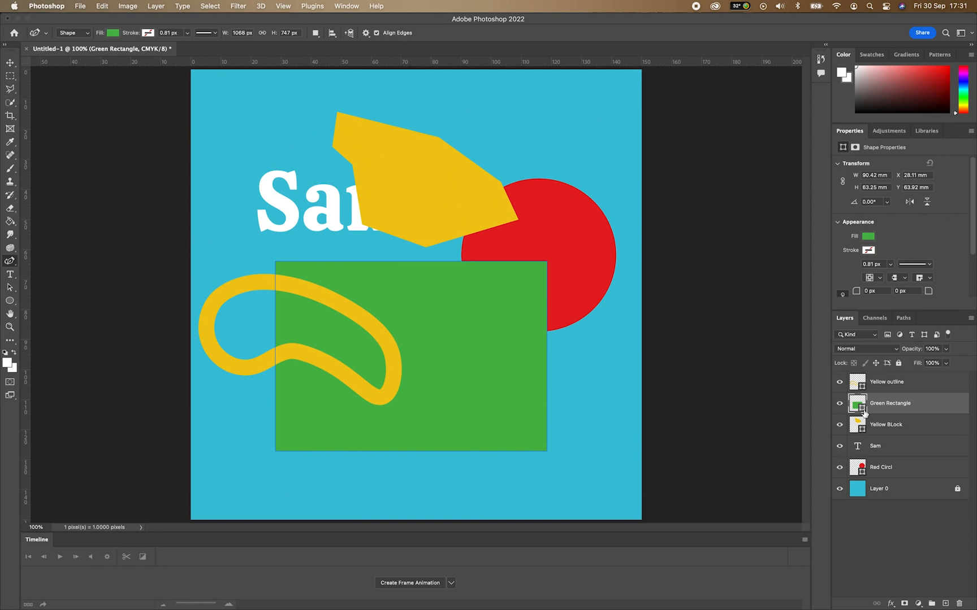
# - Try to paint with the Brush tool on the Green Rectangle layer and accept rasterizing the shape
pyautogui.click(11, 169)
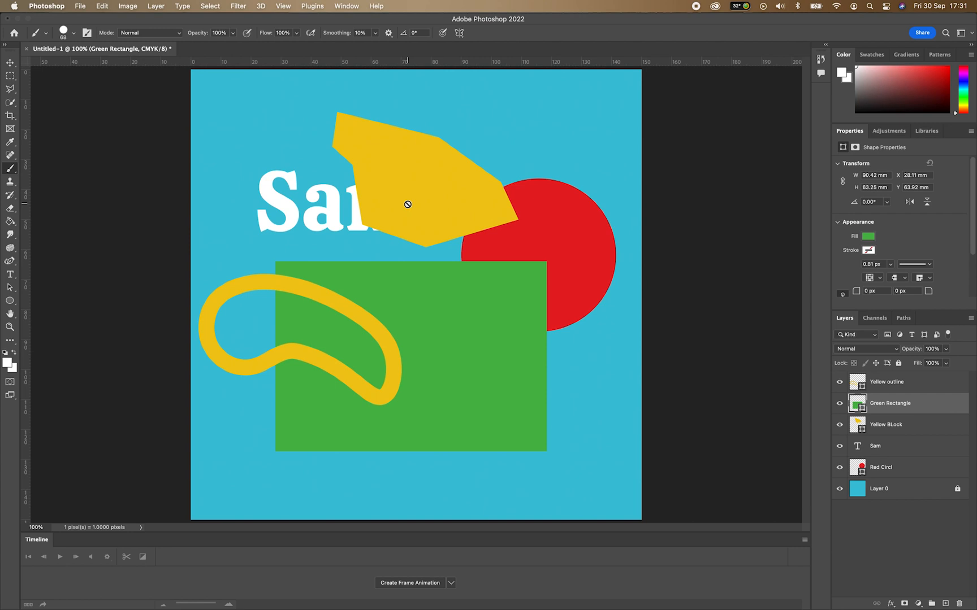
pyautogui.click(449, 204)
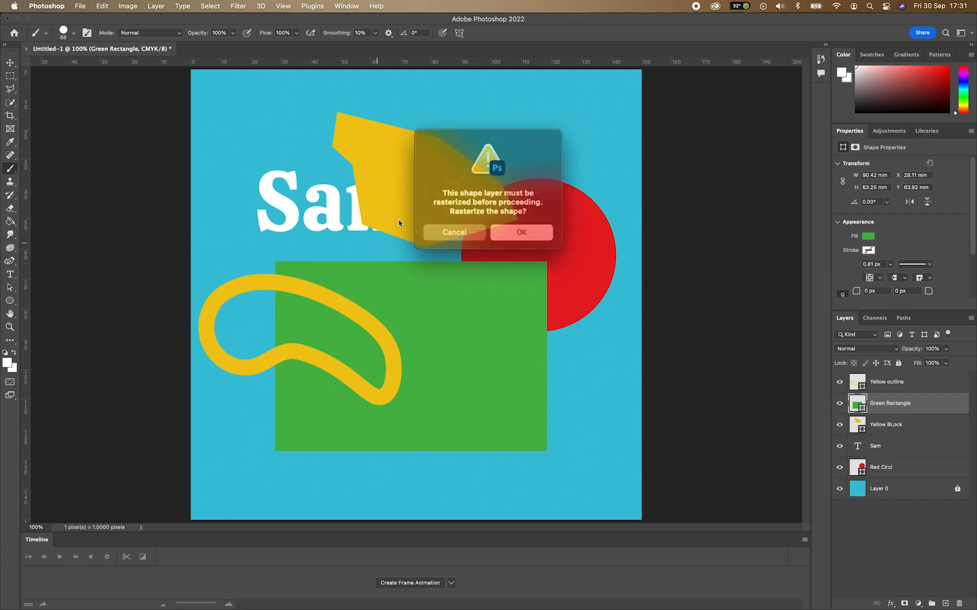
pyautogui.click(516, 227)
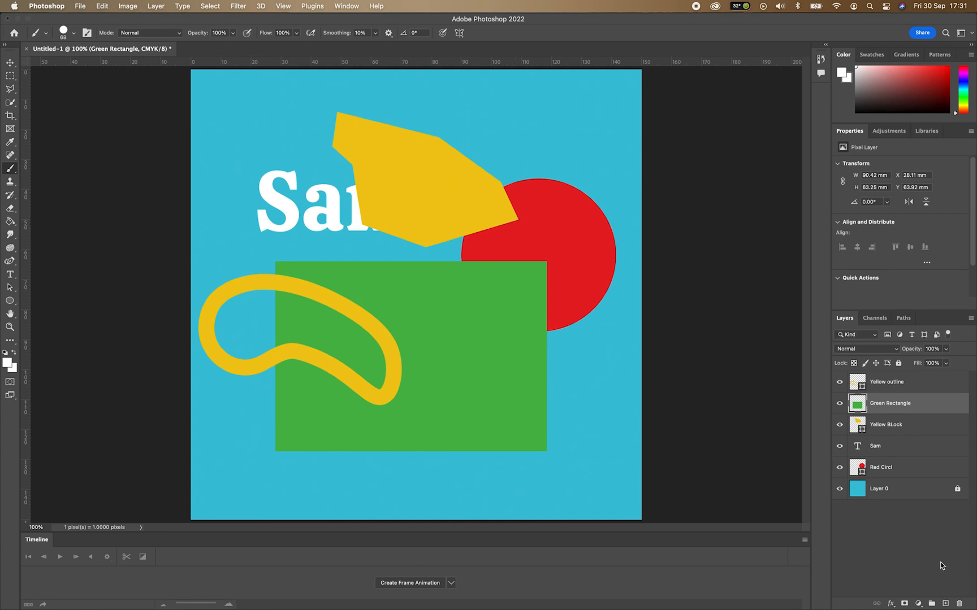
# - Add an empty layer above Green Rectangle, set the brush size to 47 px and adjust the brush hardness
pyautogui.click(945, 603)
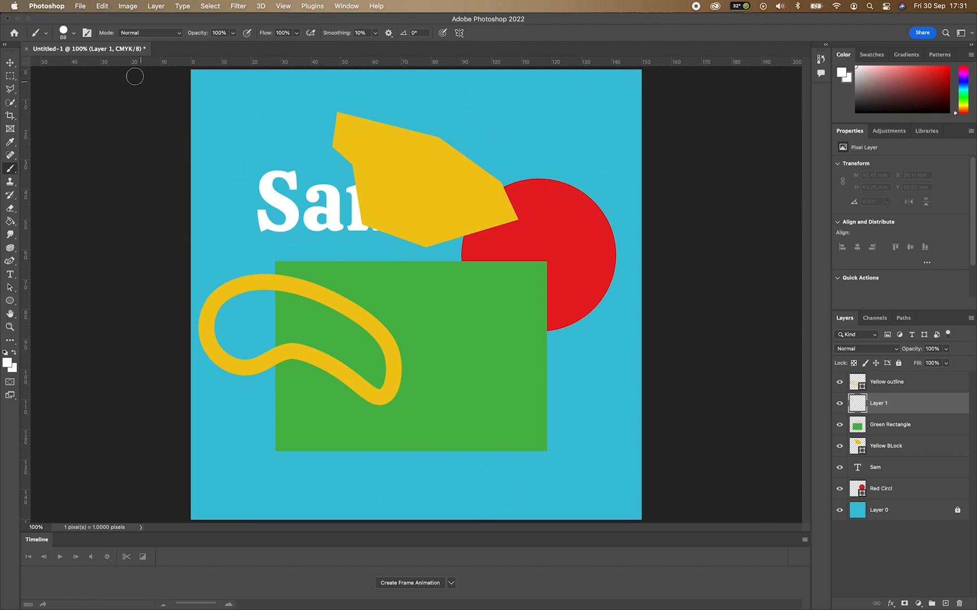
pyautogui.click(74, 32)
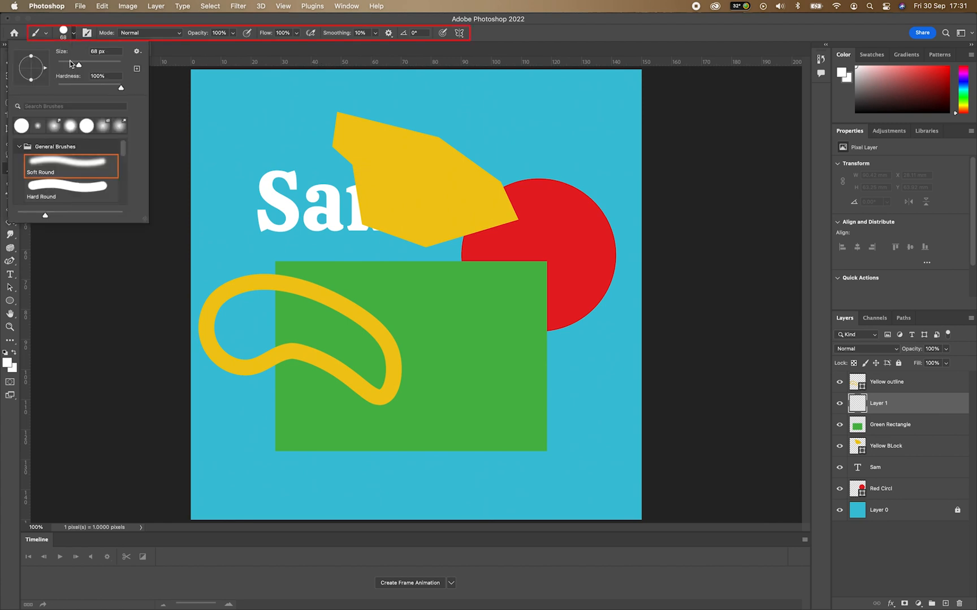
pyautogui.moveTo(72, 65); pyautogui.dragTo(73, 65)
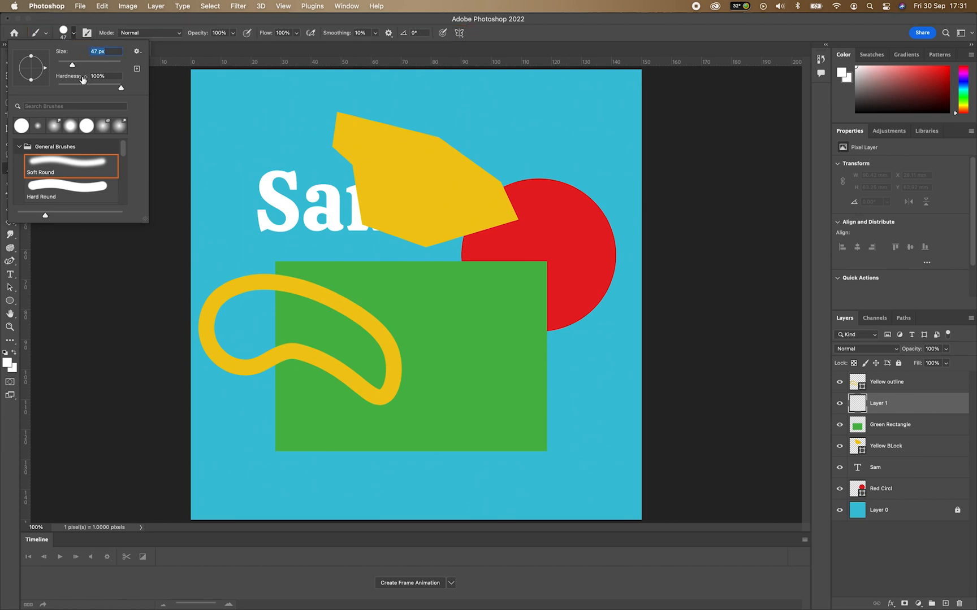
pyautogui.moveTo(120, 88); pyautogui.dragTo(111, 87)
pyautogui.click(73, 32)
# - Paint a closed white freehand outline about 34 by 43 mm over the yellow block and red circle, and move its layer to the top
pyautogui.moveTo(485, 113)
pyautogui.mouseDown()
pyautogui.moveTo(472, 133)
pyautogui.moveTo(507, 160)
pyautogui.moveTo(514, 184)
pyautogui.moveTo(472, 193)
pyautogui.moveTo(467, 209)
pyautogui.moveTo(490, 226)
pyautogui.moveTo(519, 218)
pyautogui.moveTo(555, 188)
pyautogui.moveTo(555, 166)
pyautogui.moveTo(485, 113)
pyautogui.mouseUp()
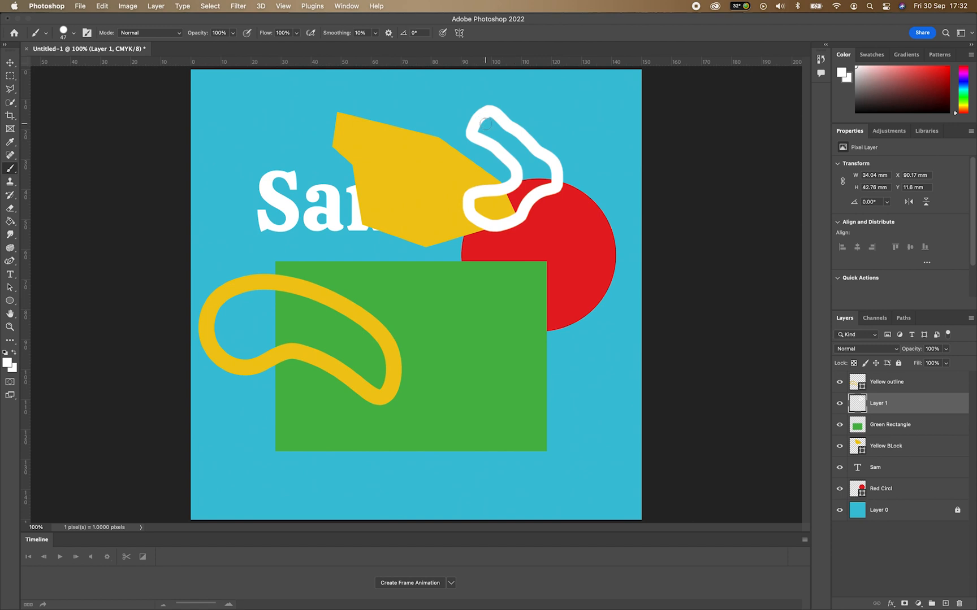
pyautogui.moveTo(895, 409); pyautogui.dragTo(892, 382)
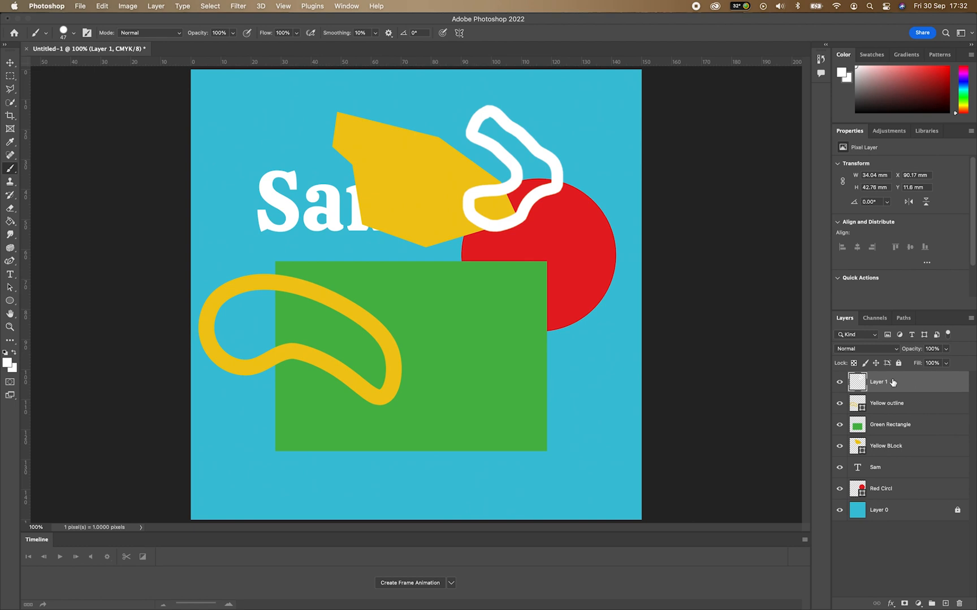
# - Set the Eraser to 146 px with slightly raised hardness and erase a soft round hole in the lower-right area of the Green Rectangle layer
pyautogui.click(11, 209)
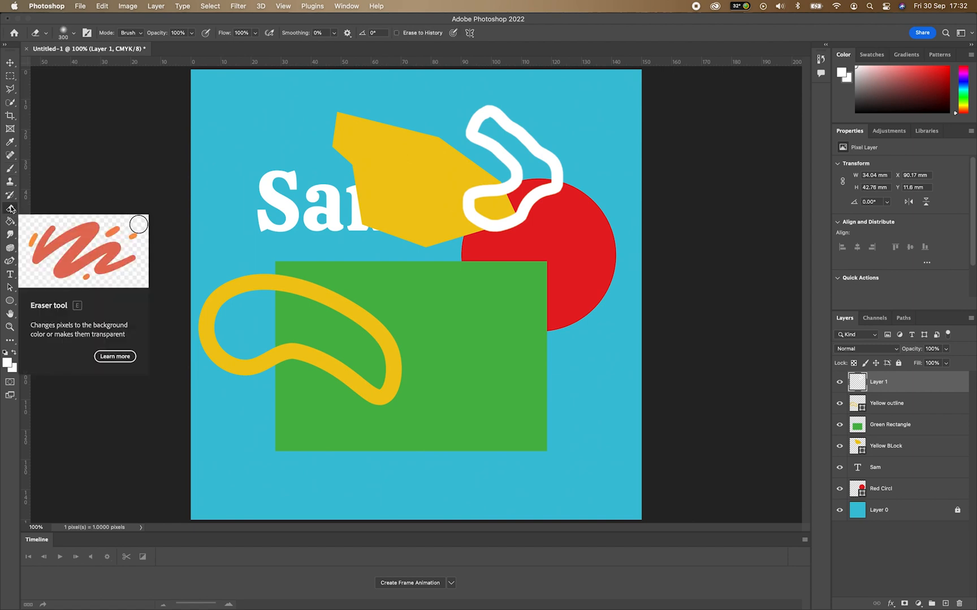
pyautogui.click(880, 431)
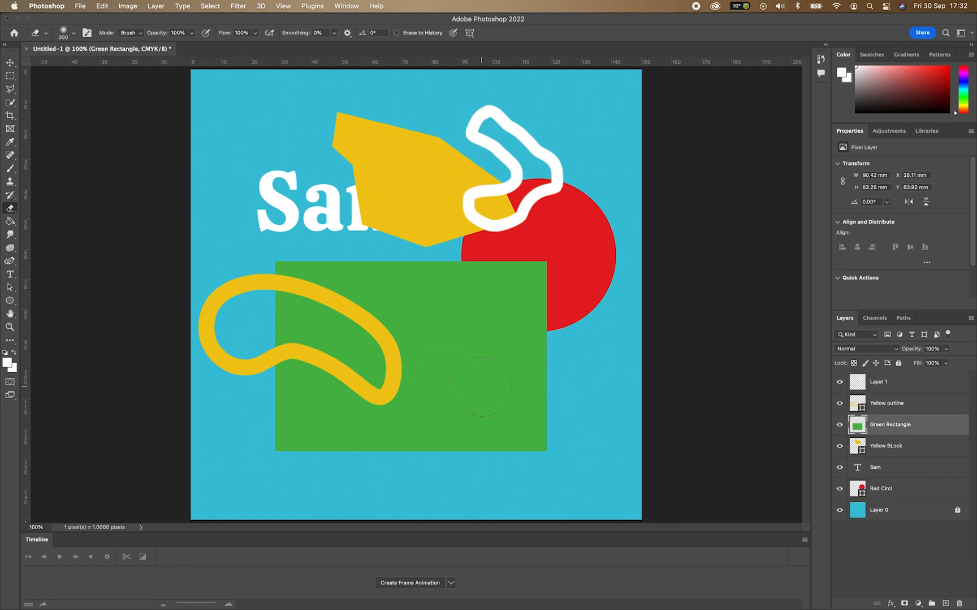
pyautogui.click(73, 36)
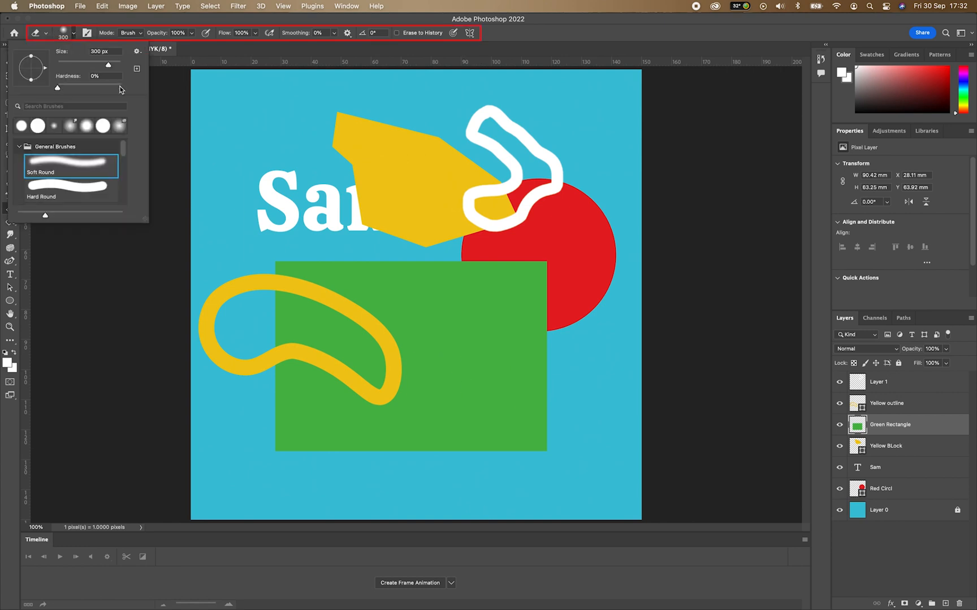
pyautogui.moveTo(107, 65); pyautogui.dragTo(78, 88)
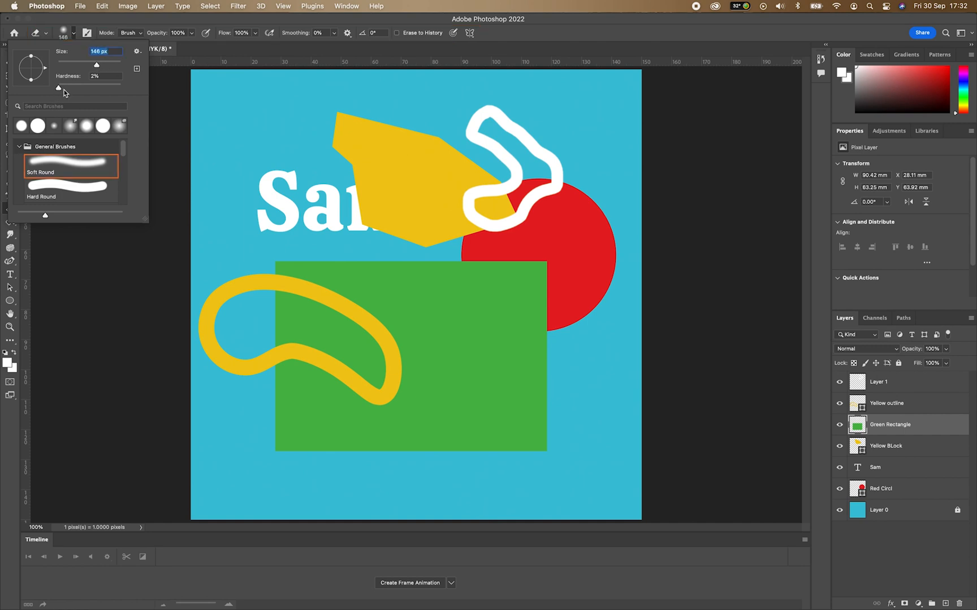
pyautogui.moveTo(486, 395)
pyautogui.mouseDown()
pyautogui.moveTo(506, 396)
pyautogui.moveTo(472, 398)
pyautogui.moveTo(481, 381)
pyautogui.moveTo(498, 380)
pyautogui.moveTo(507, 401)
pyautogui.moveTo(493, 411)
pyautogui.moveTo(465, 400)
pyautogui.moveTo(472, 379)
pyautogui.moveTo(499, 377)
pyautogui.mouseUp()
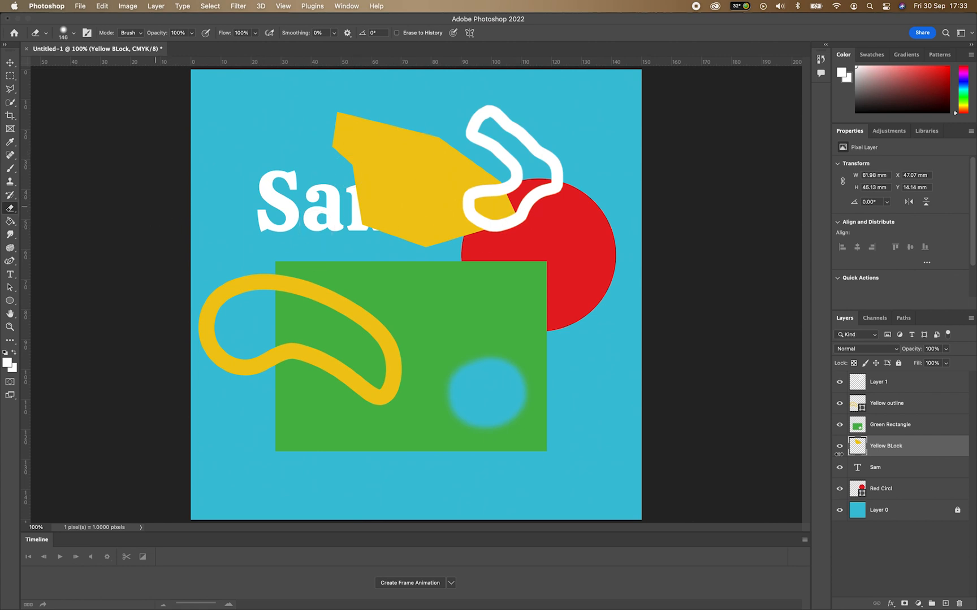
# - Rasterize the Yellow outline layer and erase a short gap in the outline's upper edge over the green rectangle
pyautogui.click(873, 407)
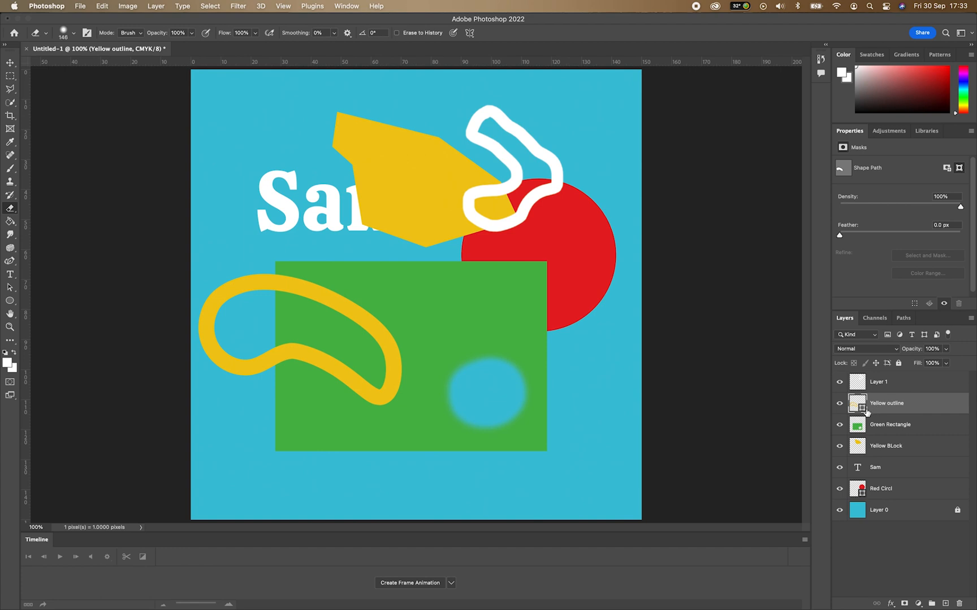
pyautogui.rightClick(884, 403)
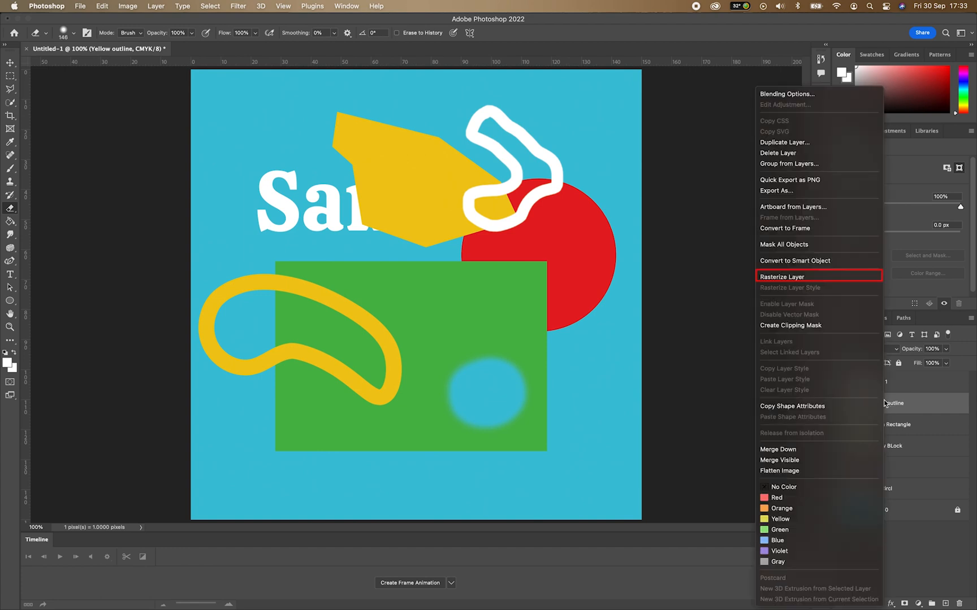
pyautogui.click(780, 277)
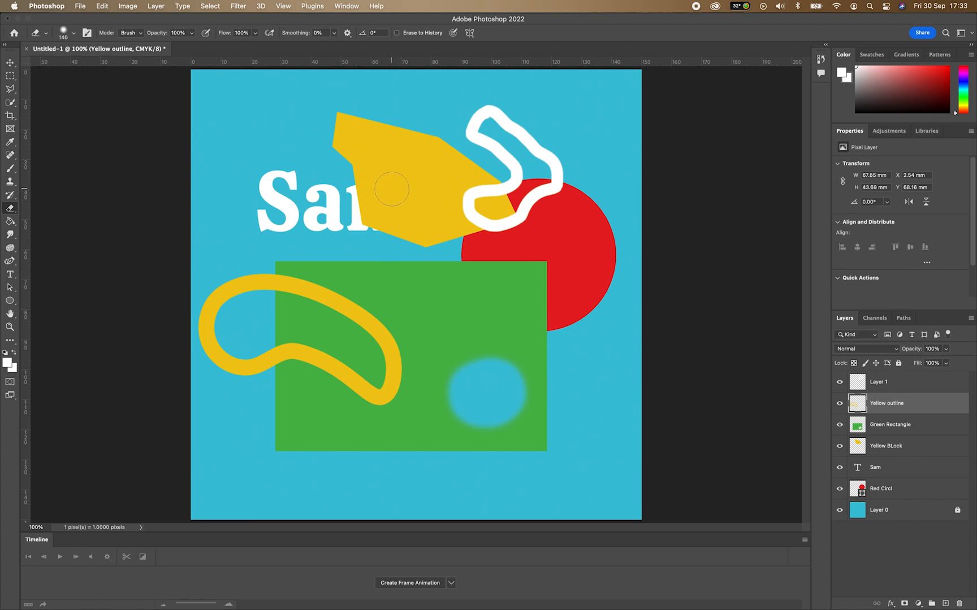
pyautogui.moveTo(329, 305)
pyautogui.mouseDown()
pyautogui.moveTo(350, 312)
pyautogui.moveTo(323, 297)
pyautogui.mouseUp()
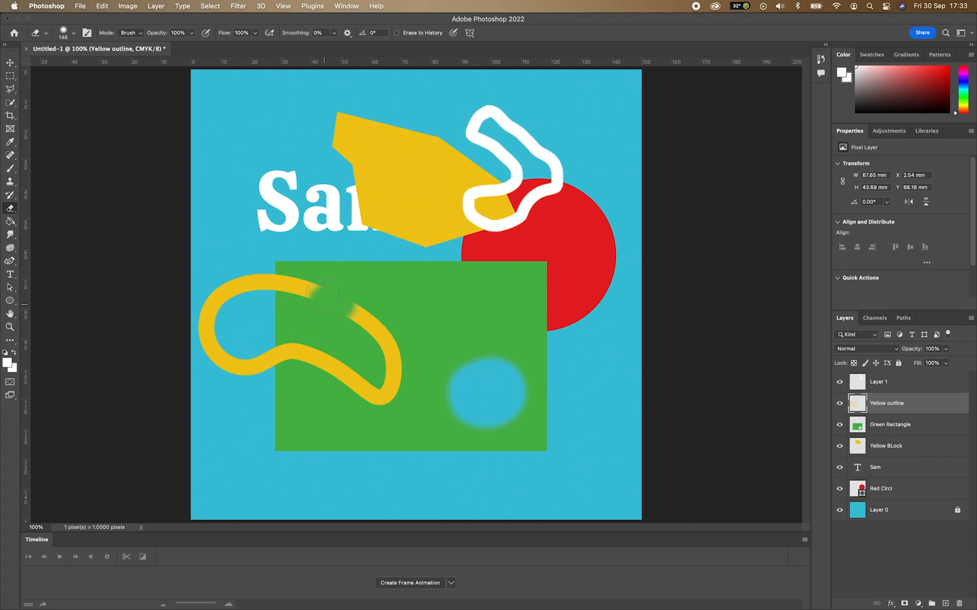